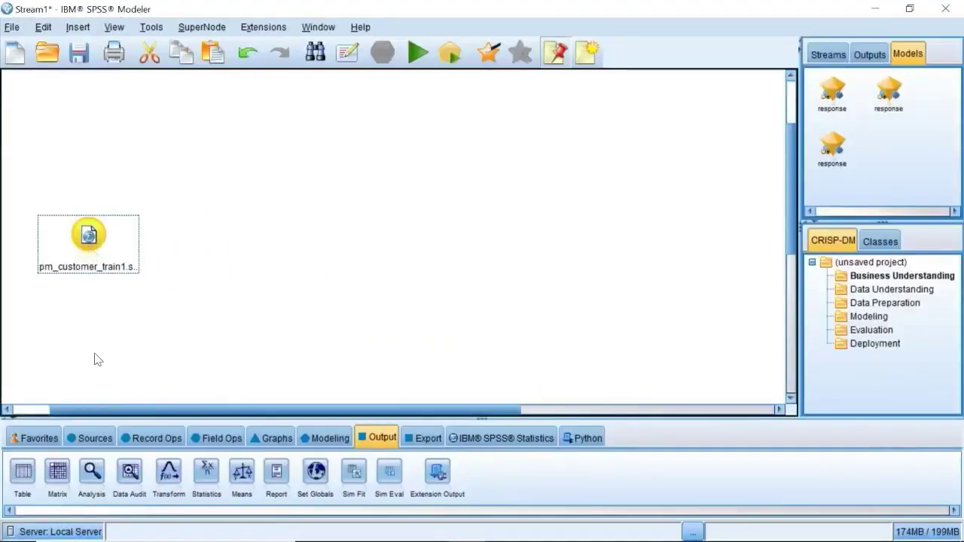
# Step: Place a Type node from Field Ops and link the source node to it
pyautogui.click(211, 436)
pyautogui.moveTo(78, 471); pyautogui.dragTo(206, 248)
pyautogui.rightClick(91, 235)
pyautogui.click(134, 30)
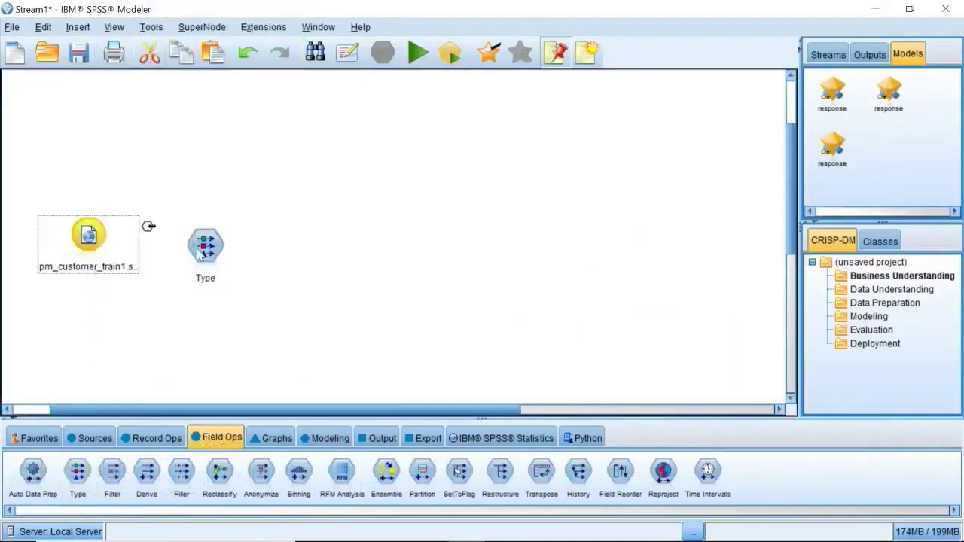
pyautogui.click(199, 254)
pyautogui.rightClick(200, 254)
pyautogui.click(219, 10)
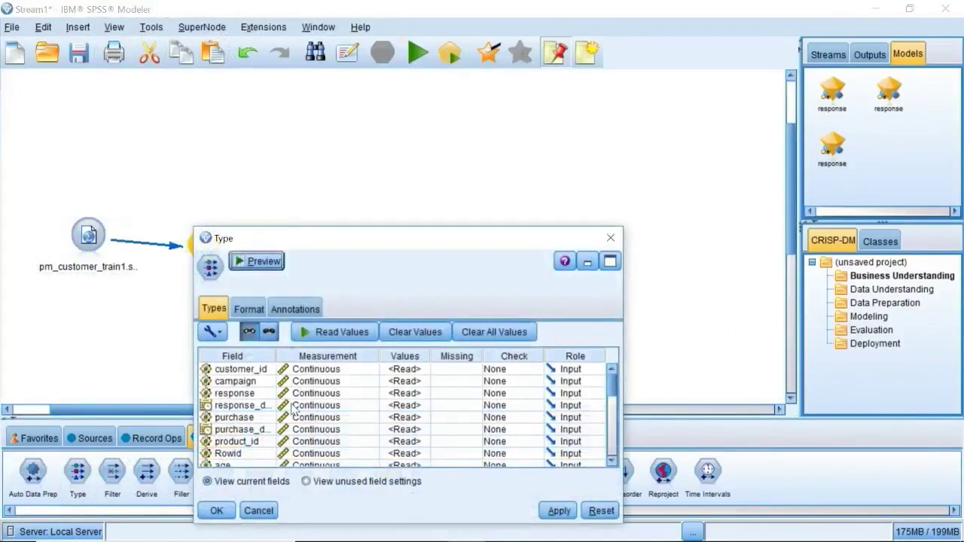
# Step: Make response a Flag target and set campaign's measurement to Categorical
pyautogui.click(570, 393)
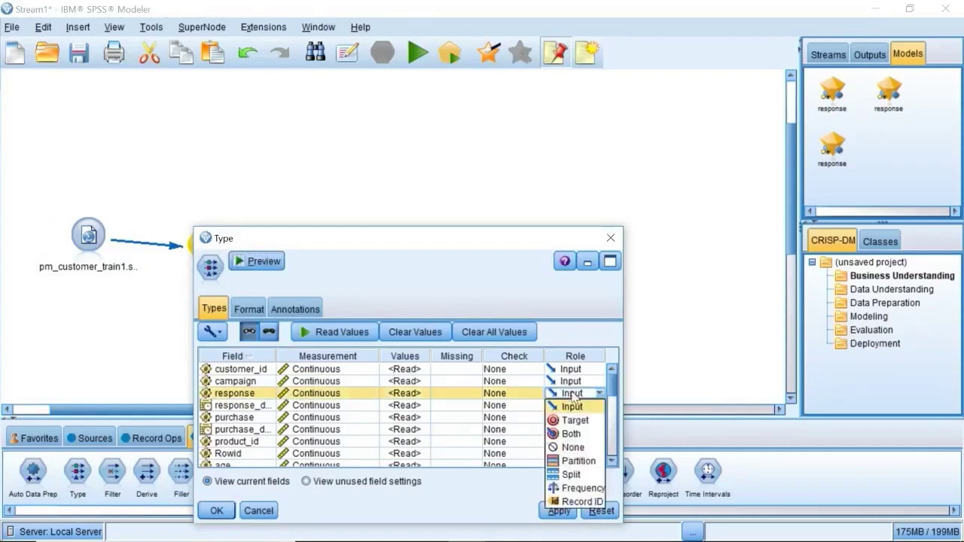
pyautogui.click(576, 420)
pyautogui.click(354, 393)
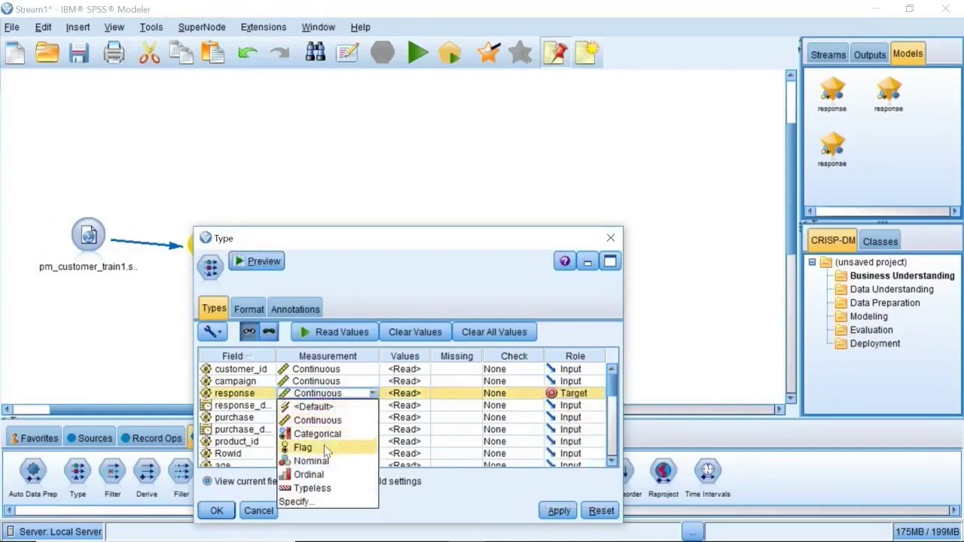
pyautogui.click(316, 446)
pyautogui.click(332, 369)
pyautogui.click(329, 382)
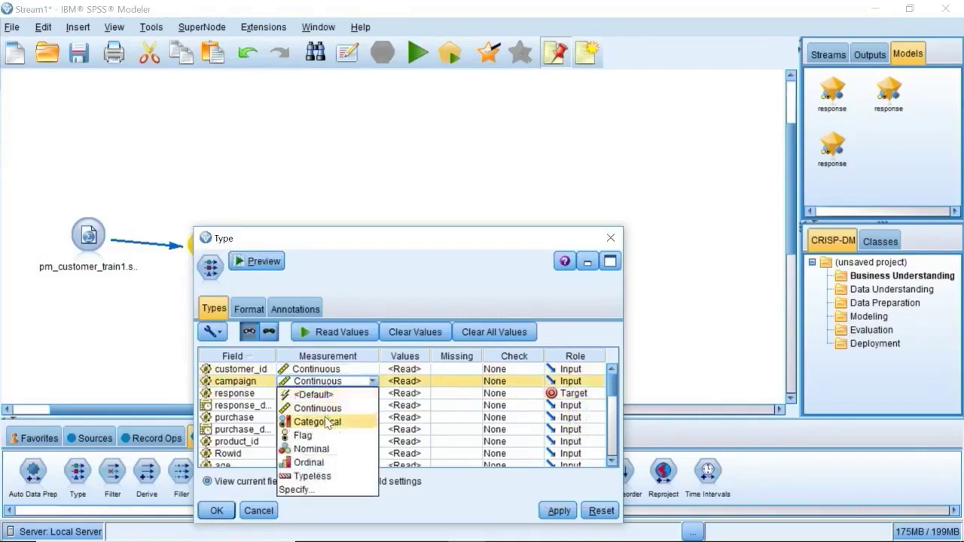
pyautogui.click(329, 422)
# Step: Set the roles of response date, purchase, purchase date and product_id to None
pyautogui.click(561, 407)
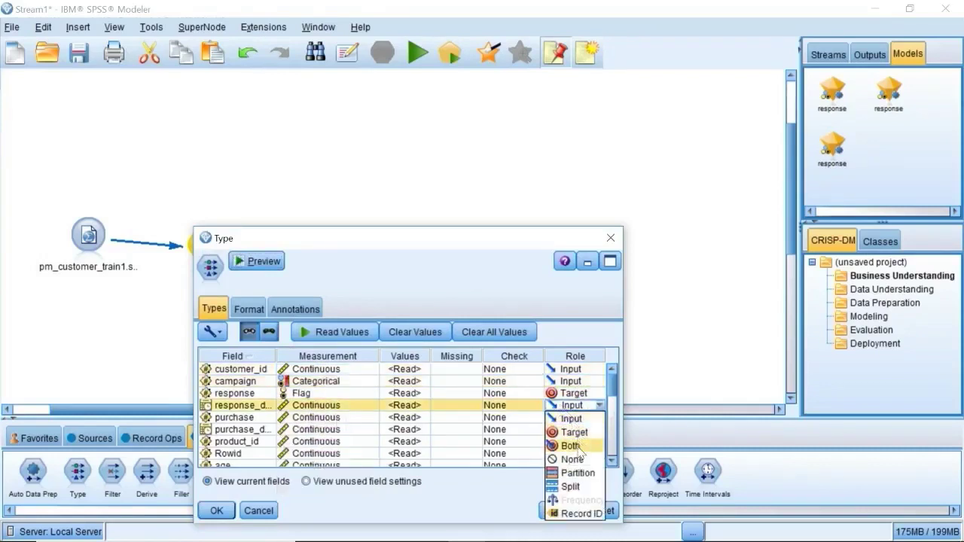
pyautogui.click(572, 459)
pyautogui.click(574, 418)
pyautogui.click(572, 471)
pyautogui.click(572, 430)
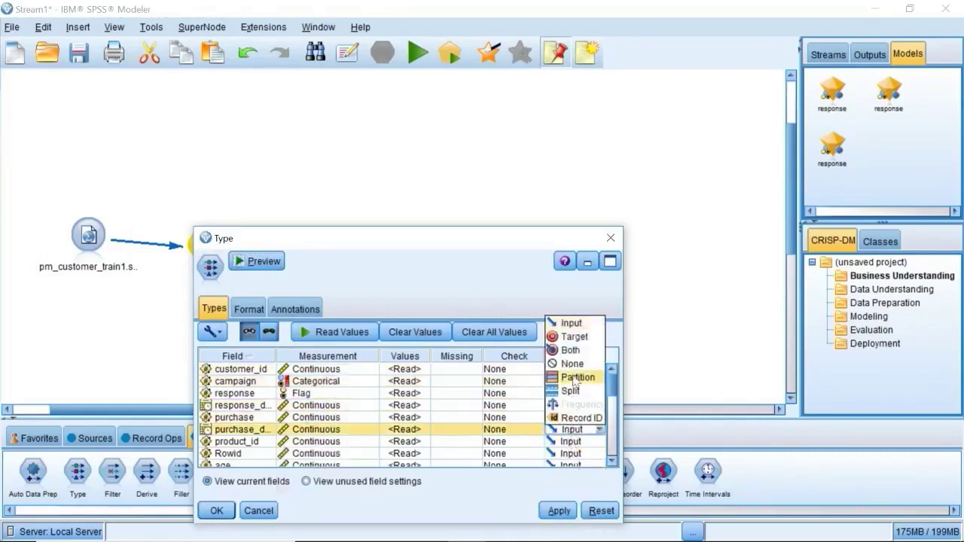
pyautogui.click(573, 364)
pyautogui.click(571, 441)
pyautogui.click(572, 376)
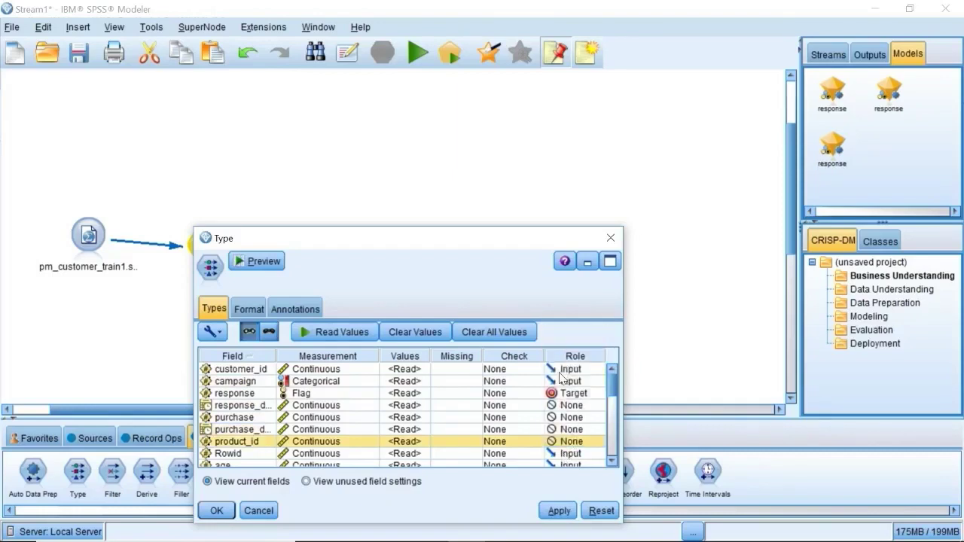
pyautogui.click(572, 454)
# Step: Exclude Rowid, confirm the Type node, then add a Select node linked after Type
pyautogui.click(573, 388)
pyautogui.click(217, 511)
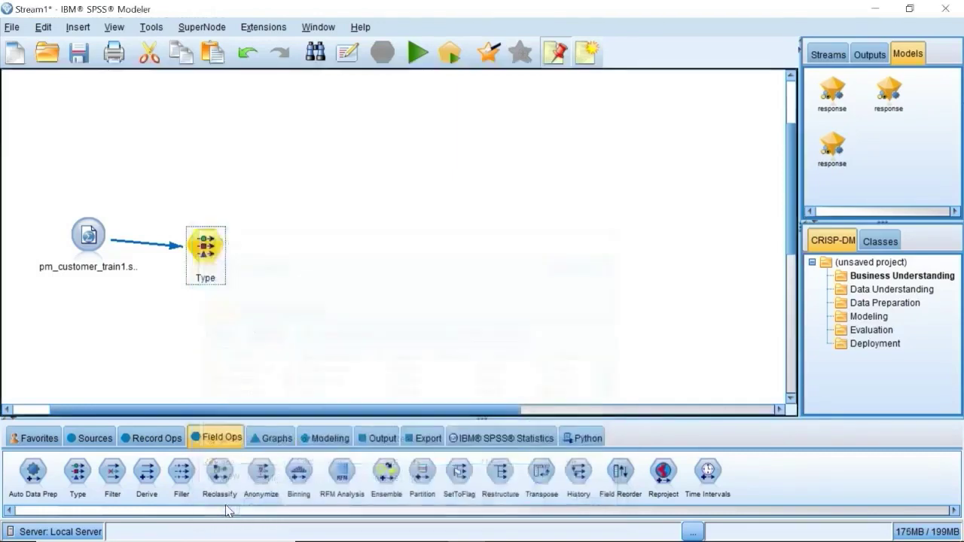
pyautogui.click(154, 437)
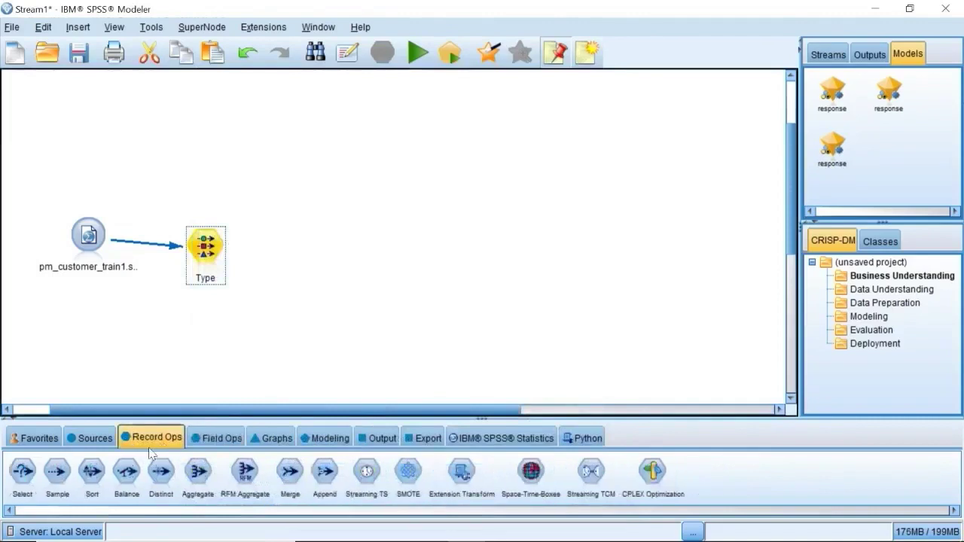
pyautogui.click(309, 257)
pyautogui.click(205, 245)
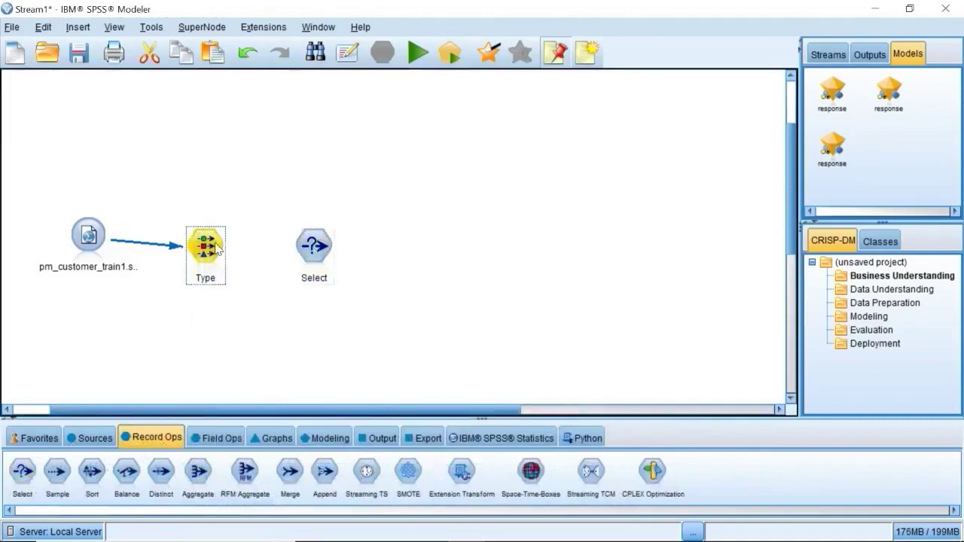
pyautogui.rightClick(213, 243)
pyautogui.click(258, 30)
pyautogui.click(314, 247)
pyautogui.rightClick(313, 246)
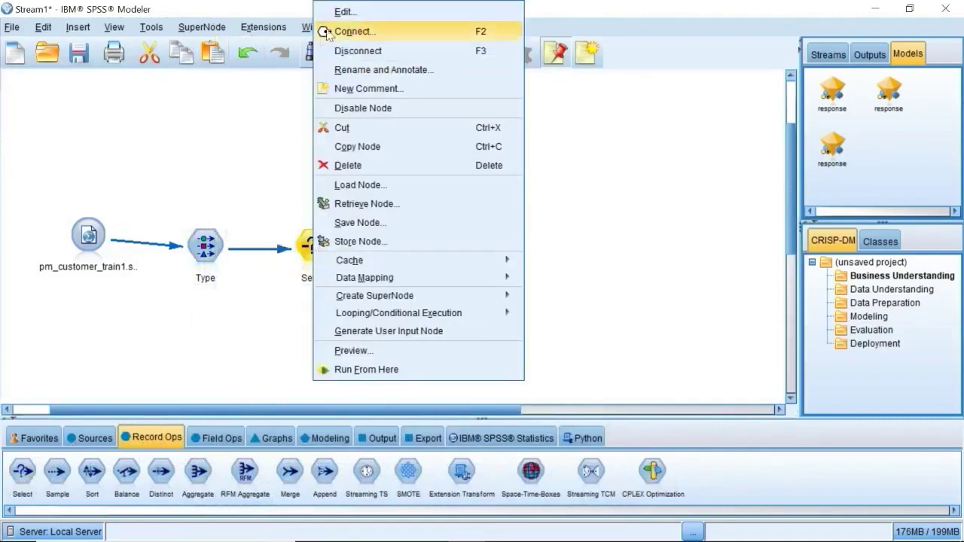
pyautogui.click(342, 11)
# Step: Set the Select condition to campaign =2, validate it, and confirm
pyautogui.click(640, 354)
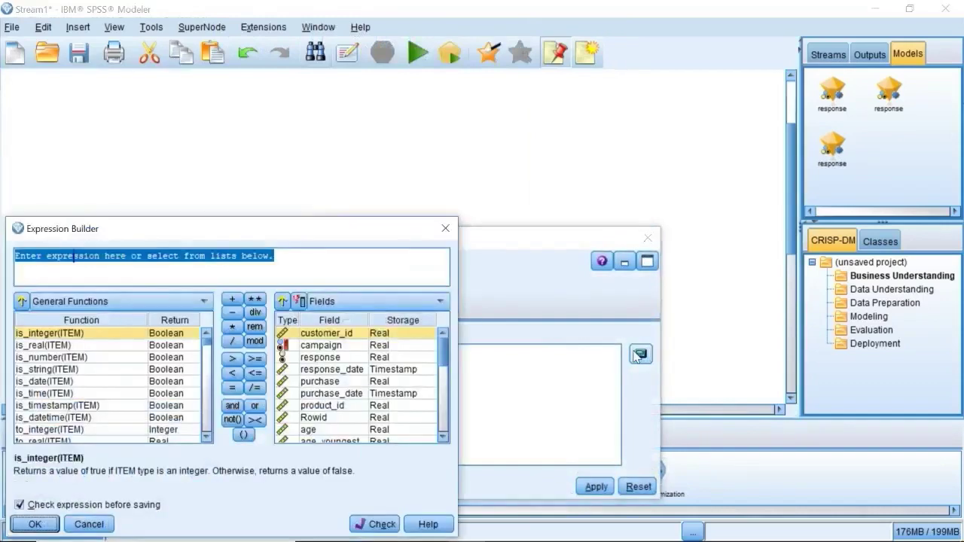
pyautogui.click(321, 346)
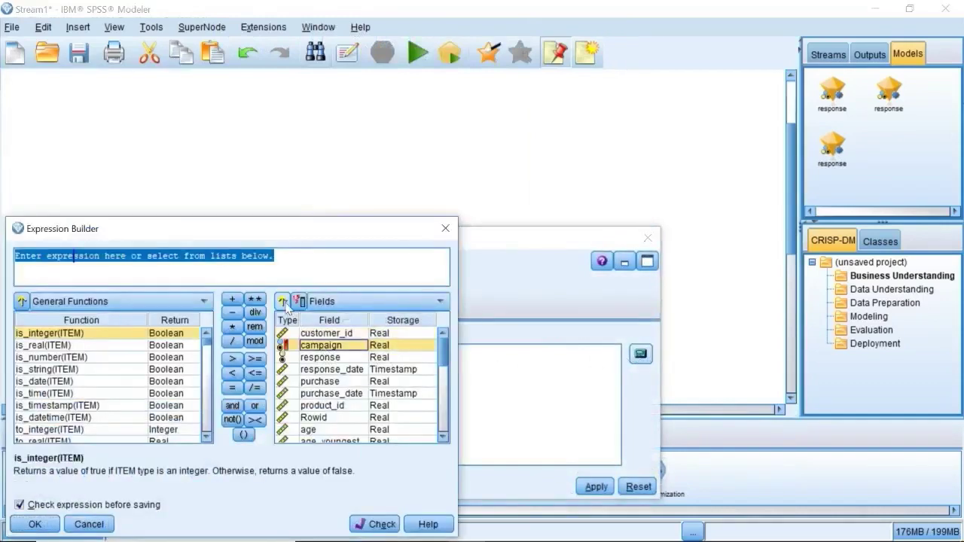
pyautogui.click(283, 301)
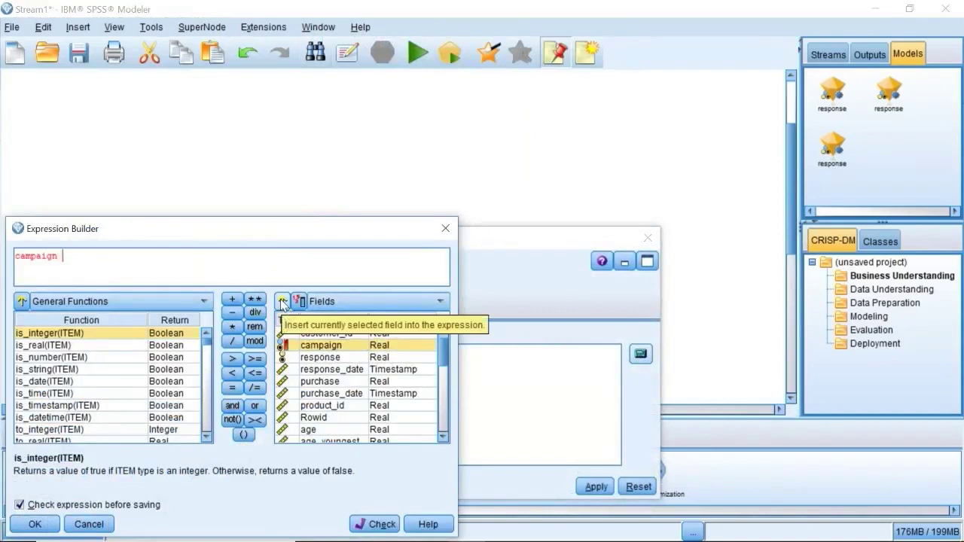
pyautogui.write('=2')
pyautogui.click(374, 524)
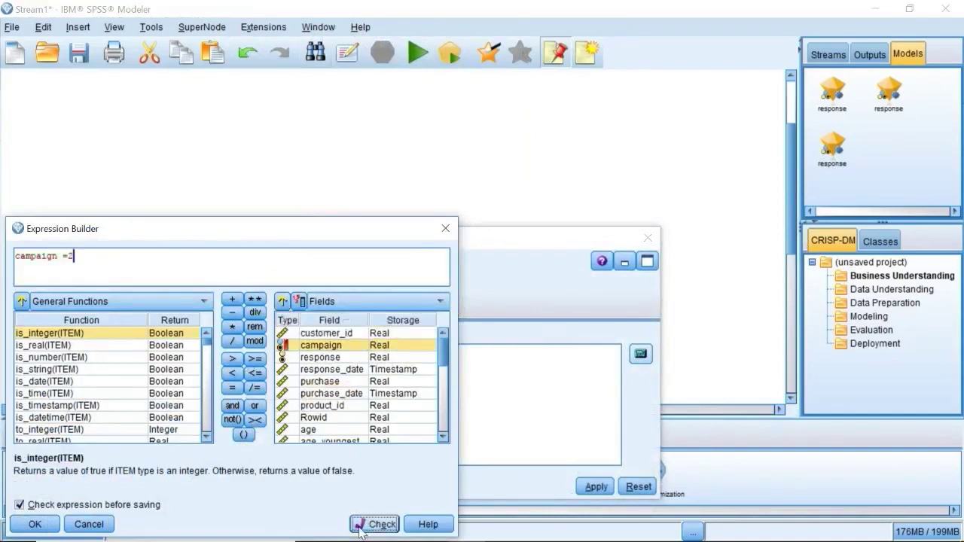
pyautogui.click(35, 523)
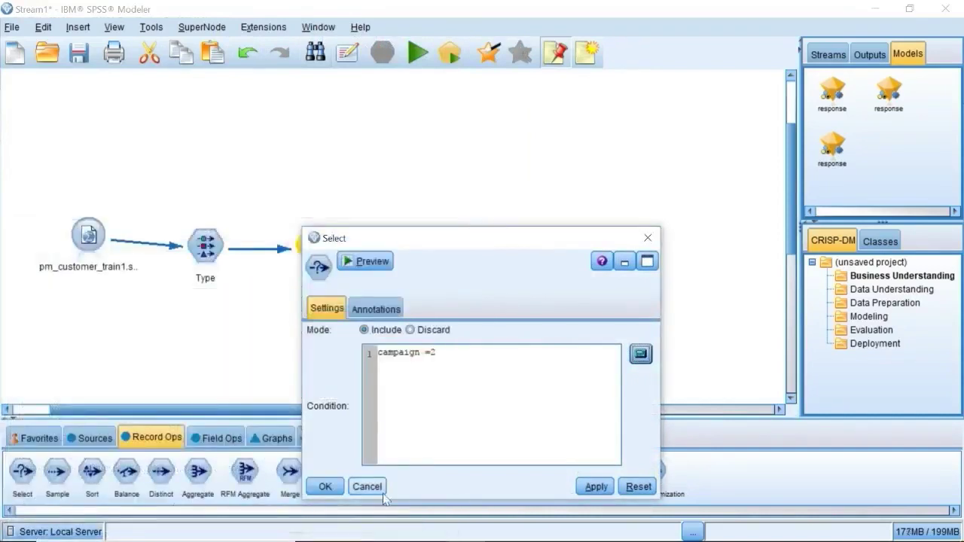
pyautogui.click(331, 486)
# Step: Place an Auto Classifier node after Select and link Select to it
pyautogui.click(313, 438)
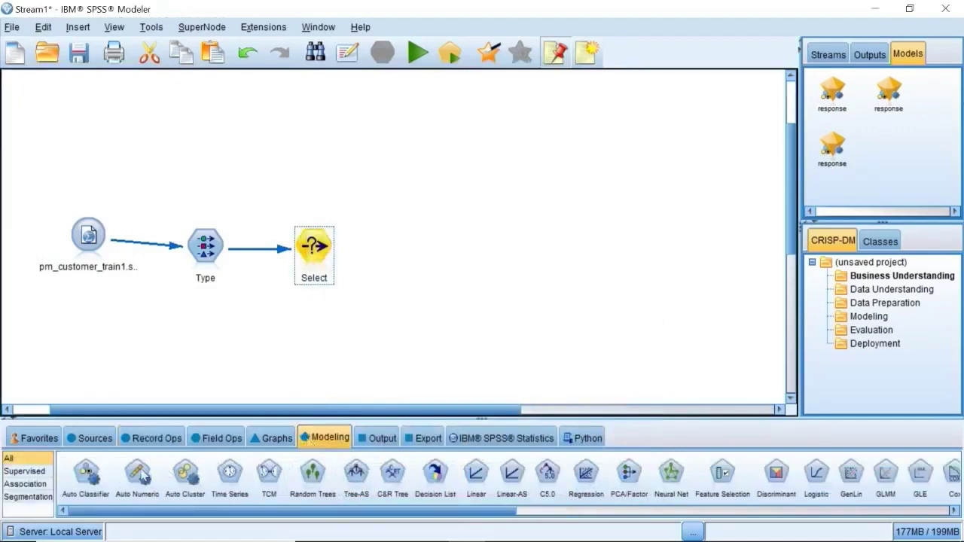
pyautogui.moveTo(453, 511); pyautogui.dragTo(322, 534)
pyautogui.moveTo(86, 473); pyautogui.dragTo(337, 322)
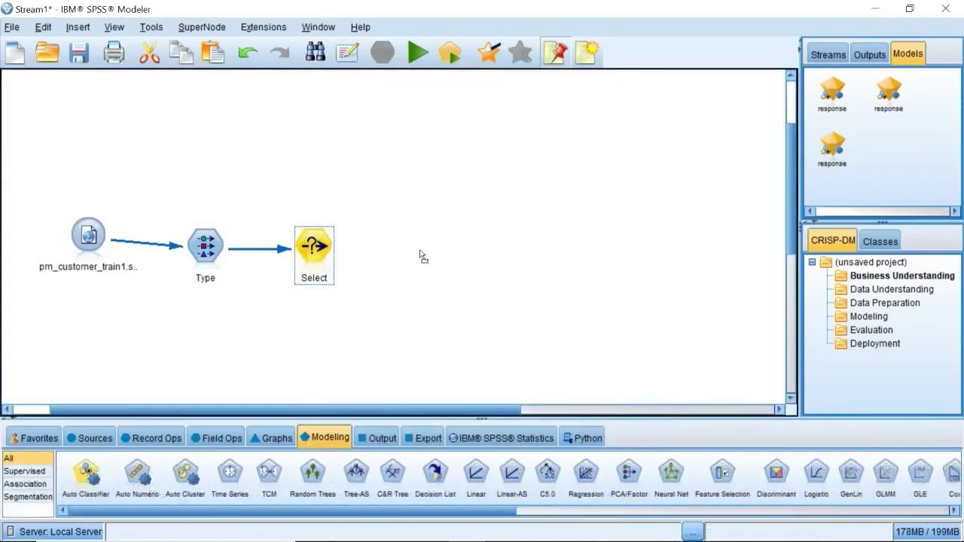
pyautogui.moveTo(423, 256); pyautogui.dragTo(422, 249)
pyautogui.rightClick(326, 253)
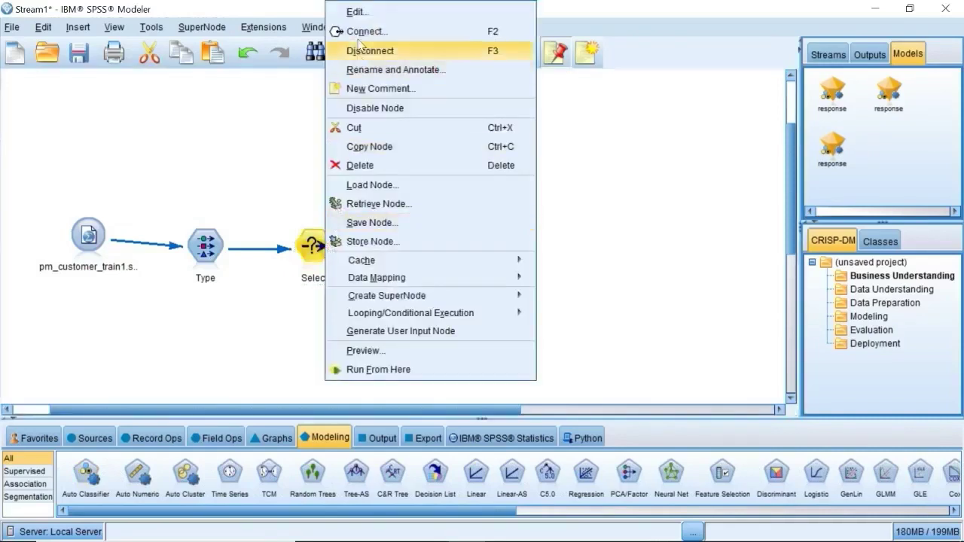
pyautogui.click(335, 11)
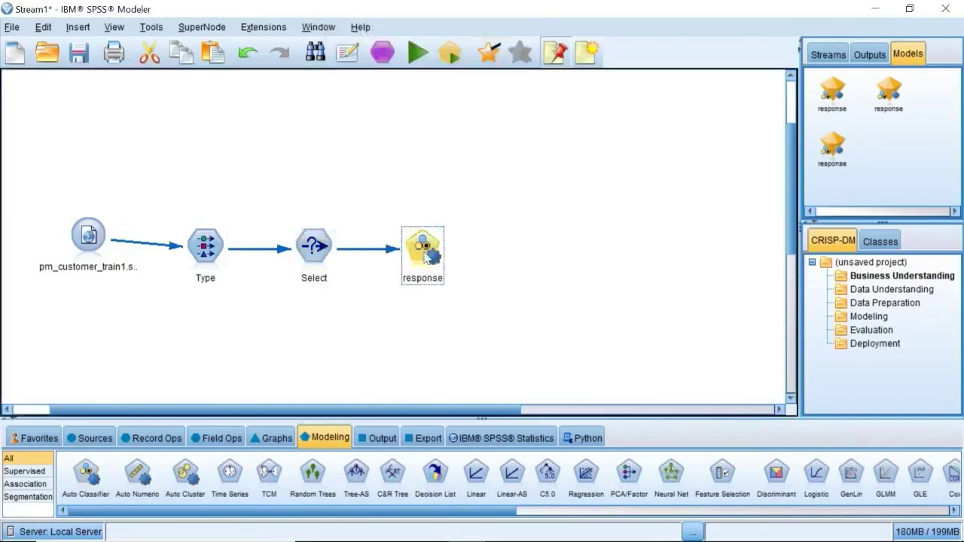
pyautogui.rightClick(424, 249)
pyautogui.click(459, 14)
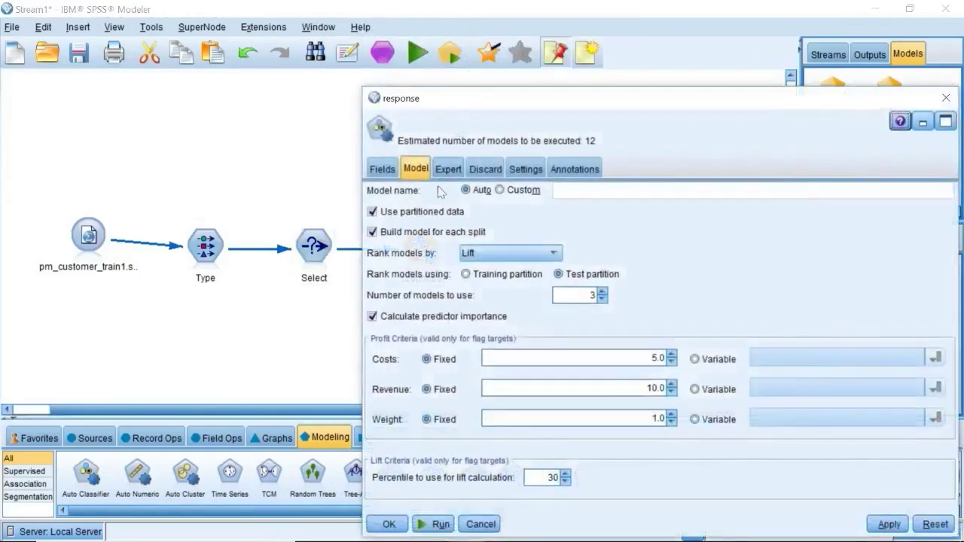
# Step: Rank models by overall accuracy, exclude Discriminant, and build the models
pyautogui.click(514, 254)
pyautogui.click(495, 270)
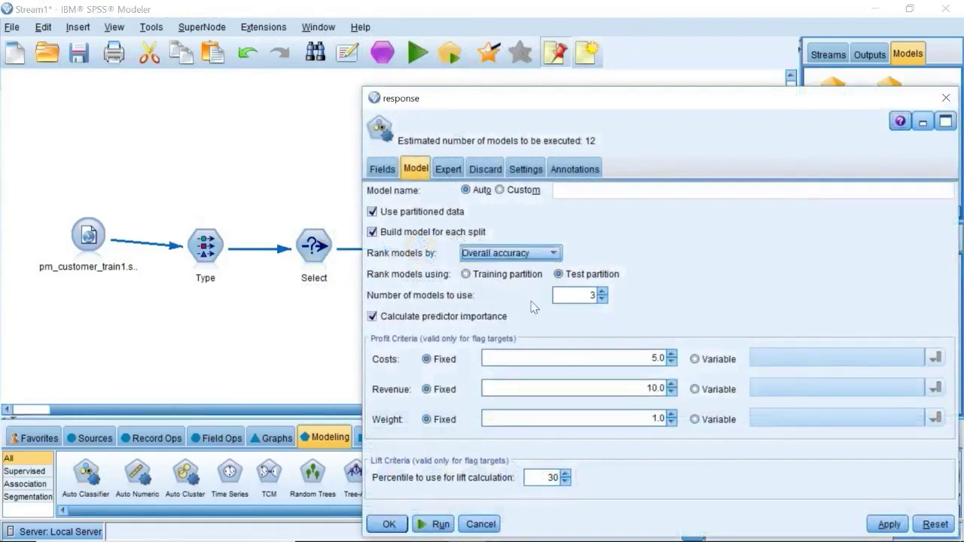
pyautogui.click(448, 169)
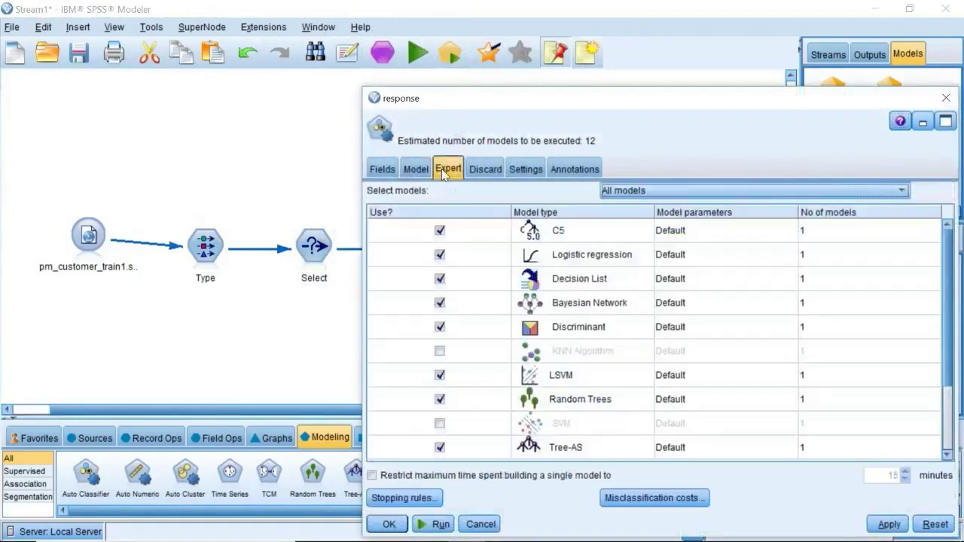
pyautogui.click(440, 328)
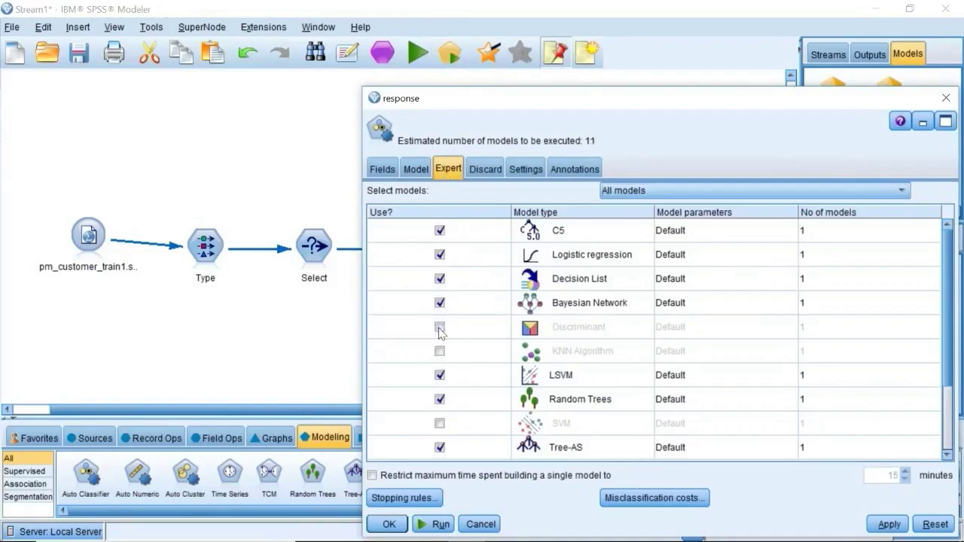
pyautogui.click(526, 171)
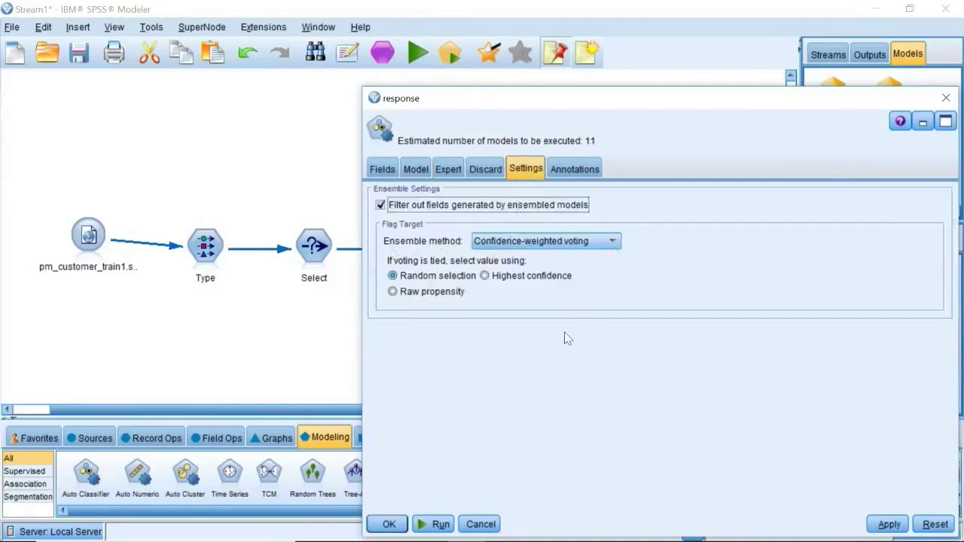
pyautogui.click(440, 525)
# Step: Open the response model results and widen the Model column to show full names
pyautogui.doubleClick(429, 340)
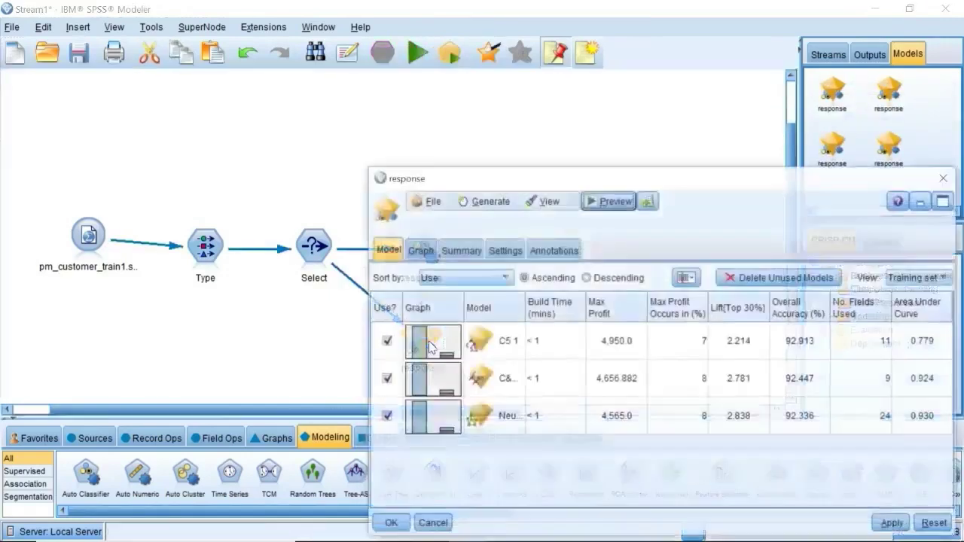
pyautogui.moveTo(482, 178); pyautogui.dragTo(295, 144)
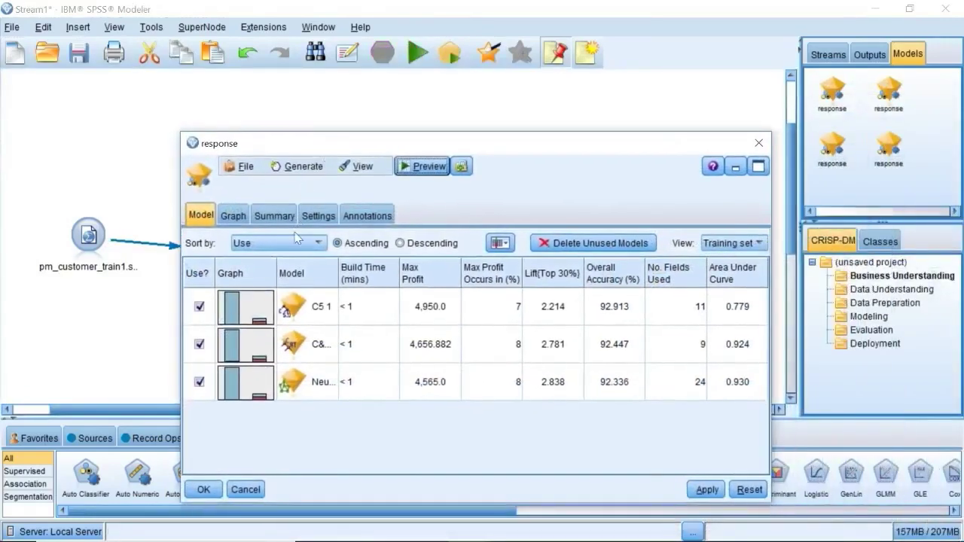
pyautogui.moveTo(337, 264); pyautogui.dragTo(378, 264)
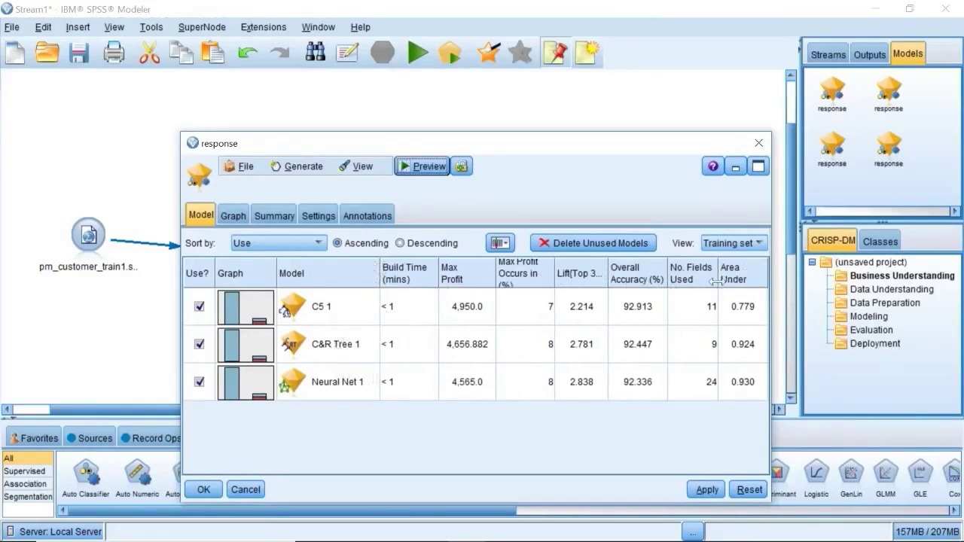
# Step: Inspect the fully expanded C5 1 tree, then close both model windows
pyautogui.doubleClick(339, 309)
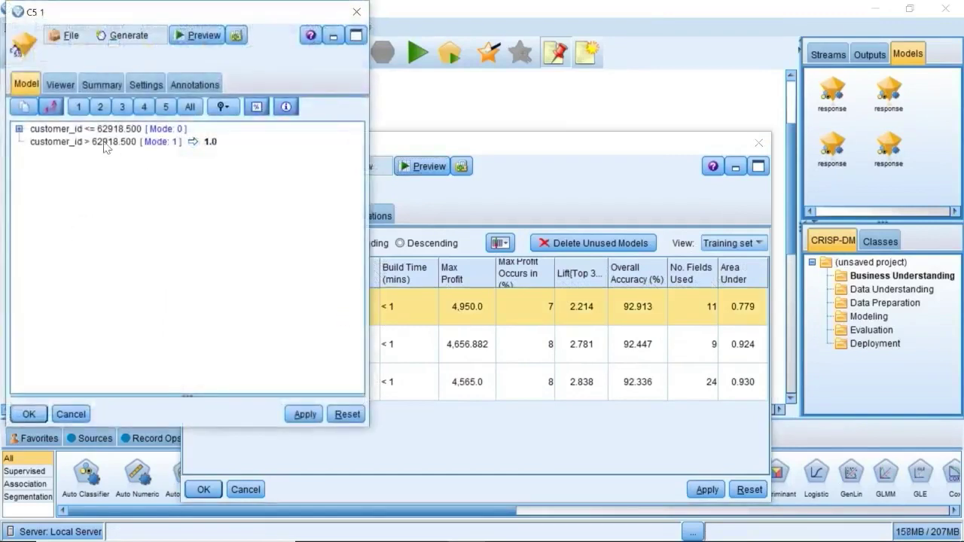
pyautogui.click(189, 106)
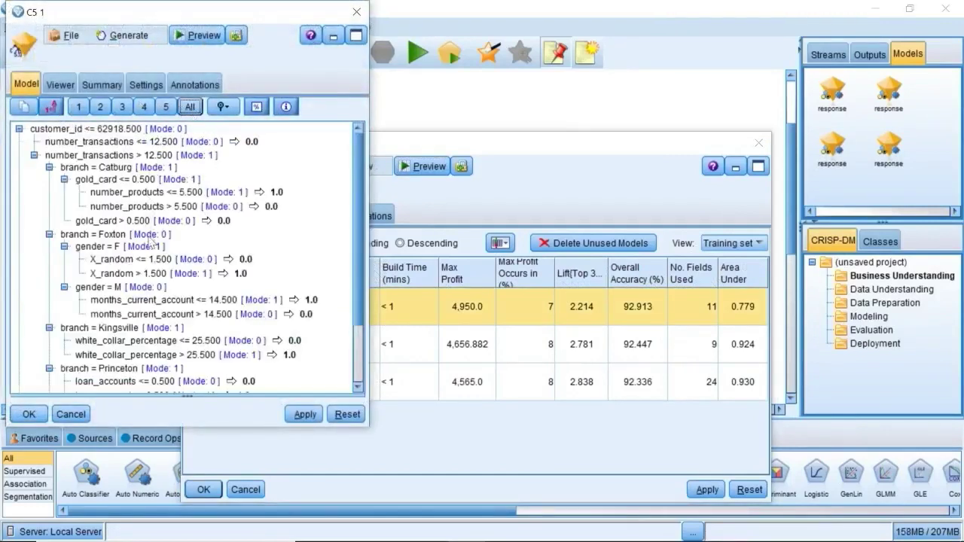
pyautogui.click(357, 12)
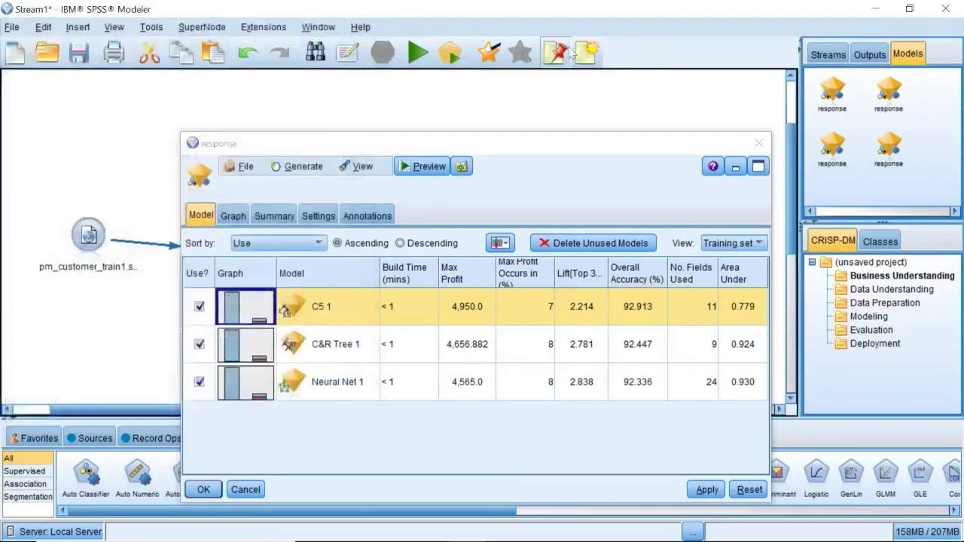
pyautogui.click(758, 143)
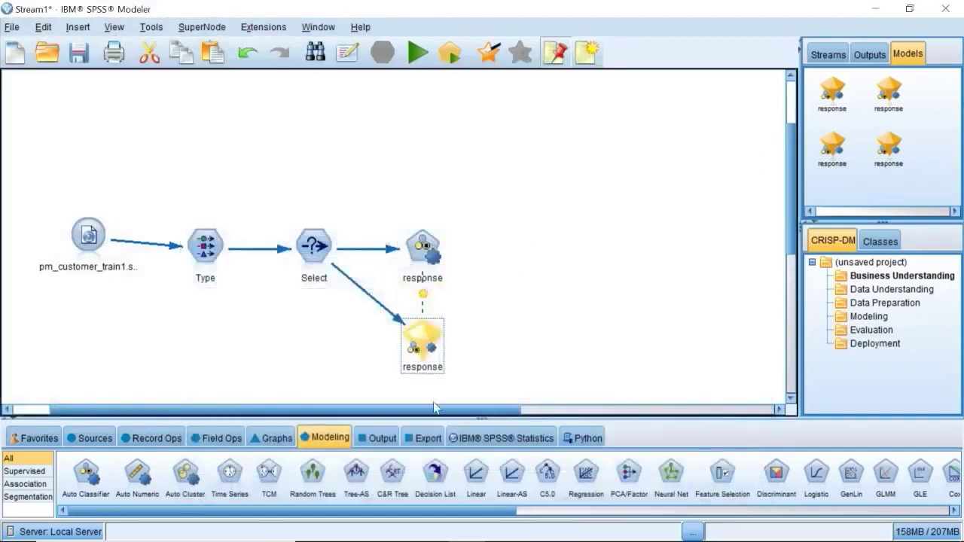
pyautogui.click(379, 438)
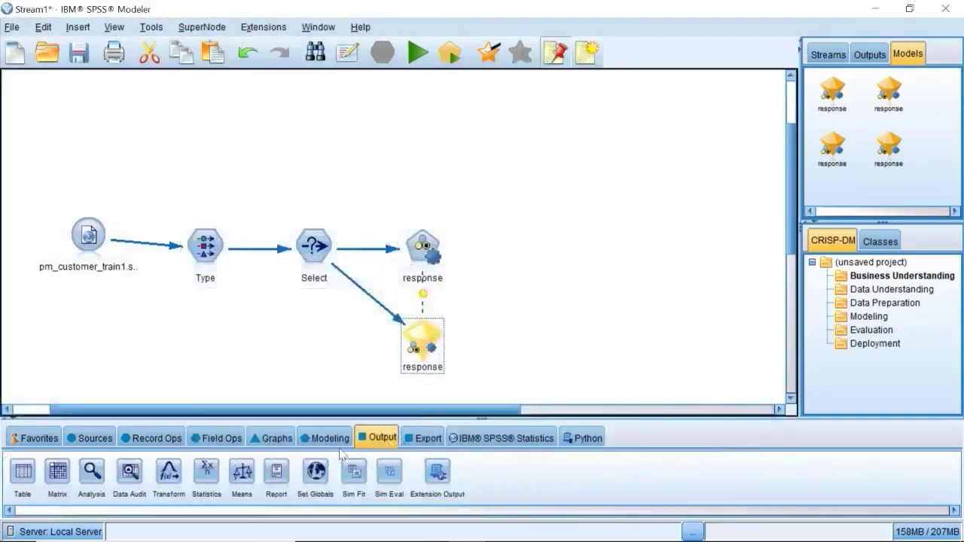
# Step: Connect the response nugget to a new Analysis node, run it to get 92.74% correct, and close results
pyautogui.click(91, 471)
pyautogui.click(539, 333)
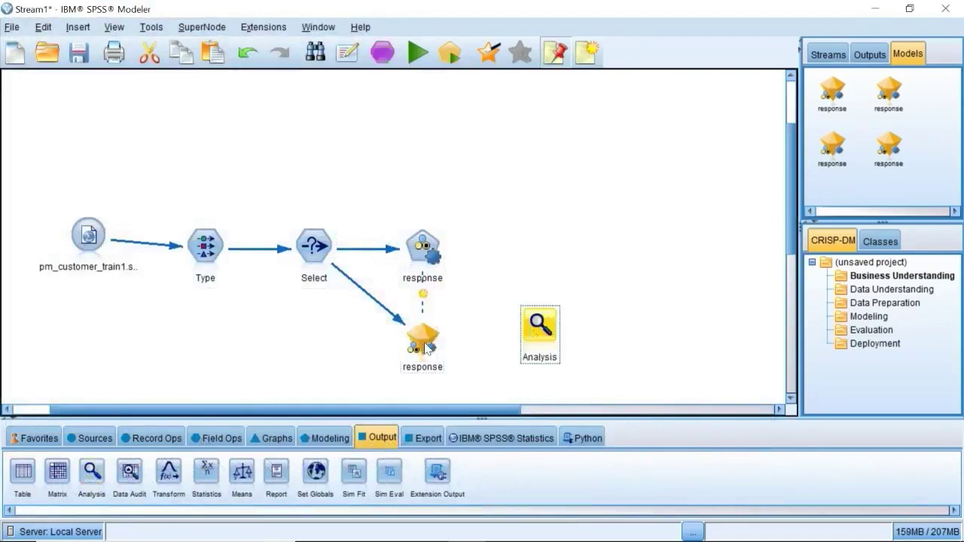
pyautogui.click(423, 343)
pyautogui.rightClick(426, 343)
pyautogui.click(460, 33)
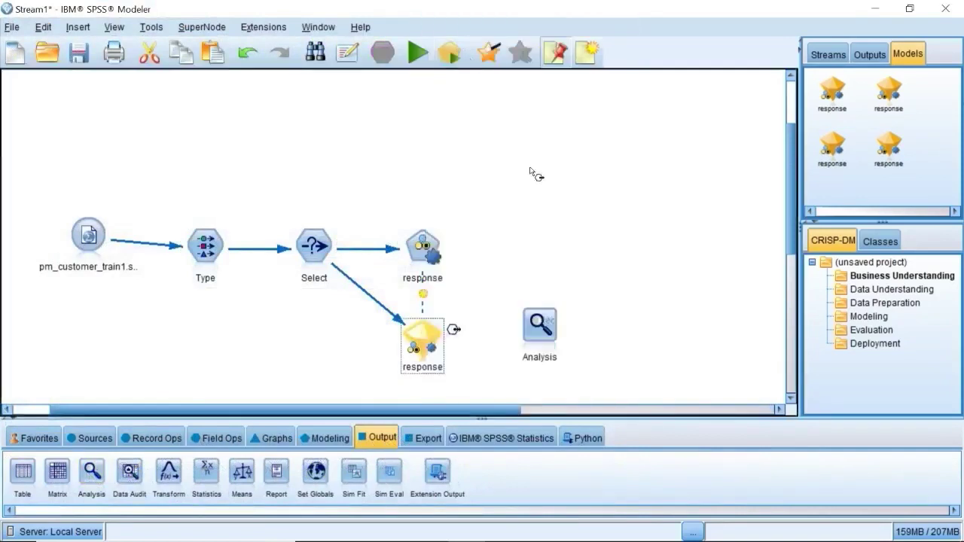
pyautogui.click(543, 331)
pyautogui.rightClick(545, 335)
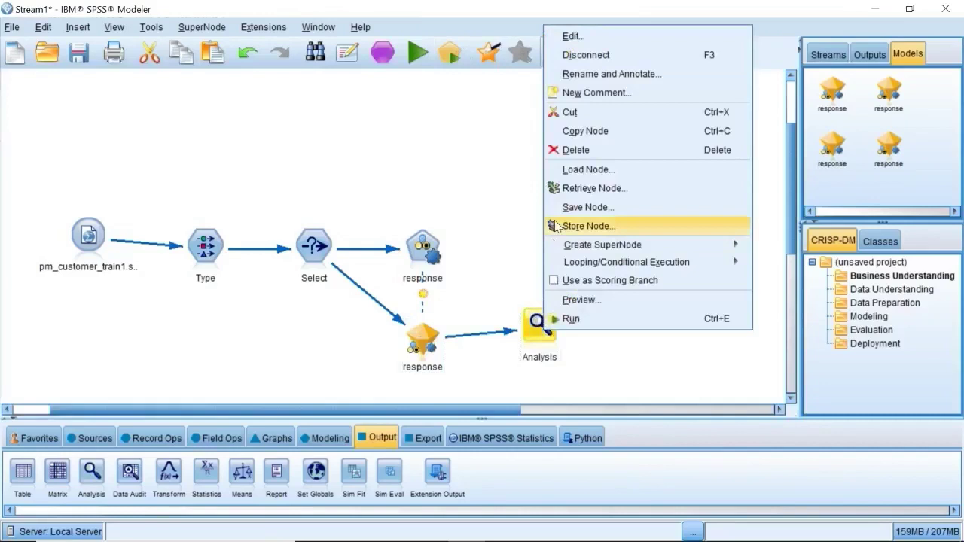
pyautogui.click(561, 320)
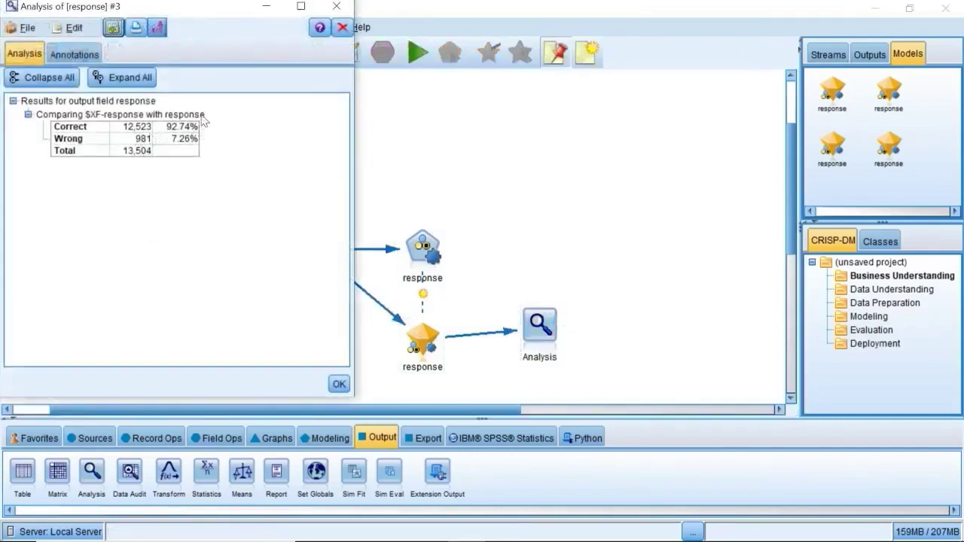
pyautogui.click(337, 7)
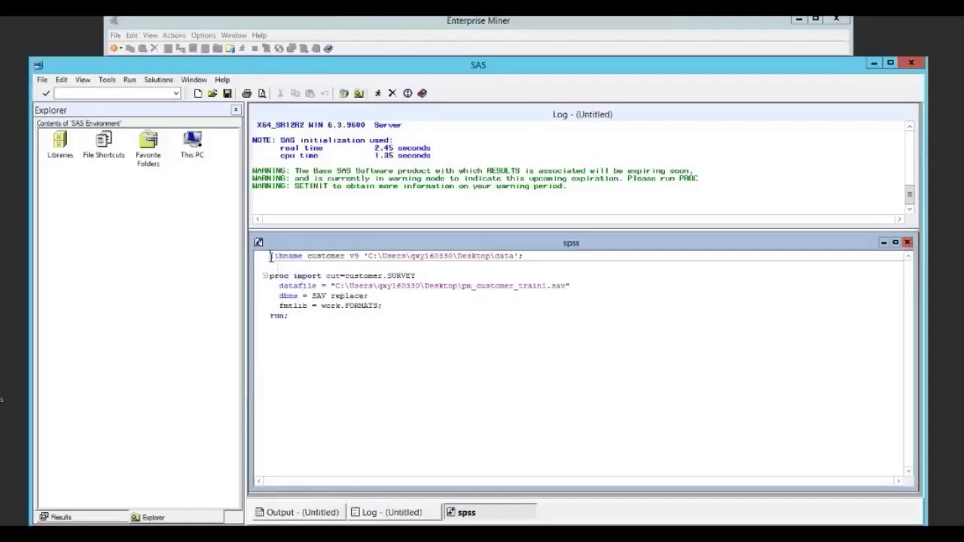
# Step: Submit the libname and proc import creating CUSTOMER.SURVEY, then start a new Enterprise Miner project
pyautogui.moveTo(270, 256); pyautogui.dragTo(528, 256)
pyautogui.click(378, 93)
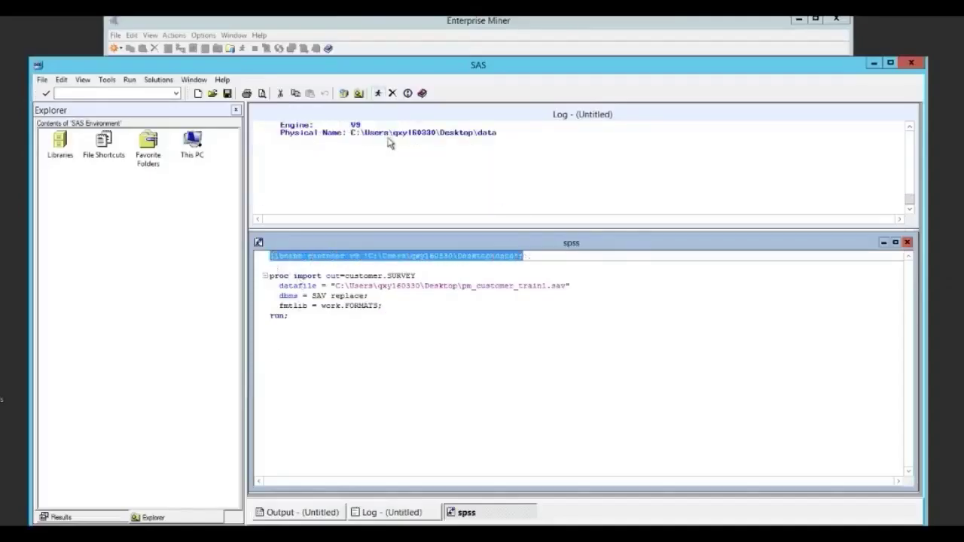
pyautogui.moveTo(288, 315); pyautogui.dragTo(269, 275)
pyautogui.click(378, 93)
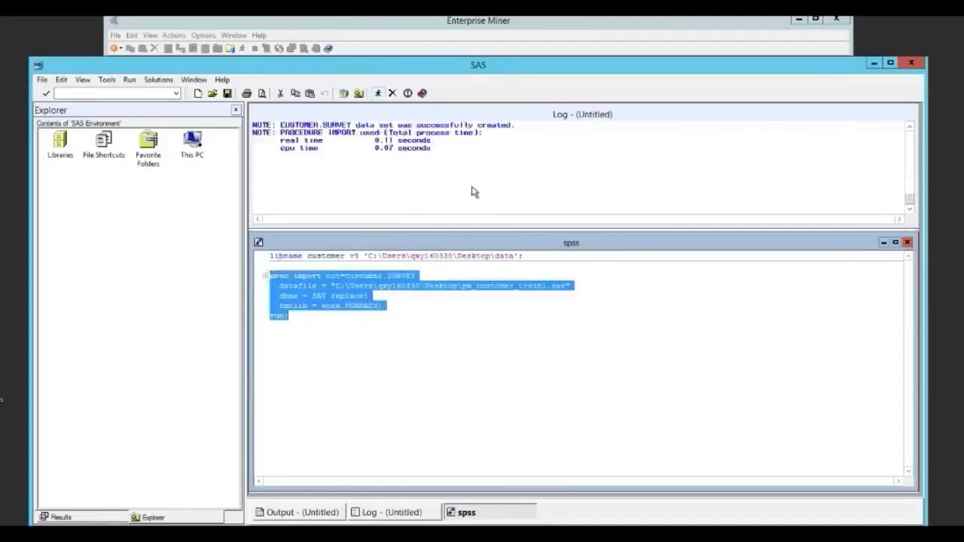
pyautogui.click(456, 46)
pyautogui.click(238, 123)
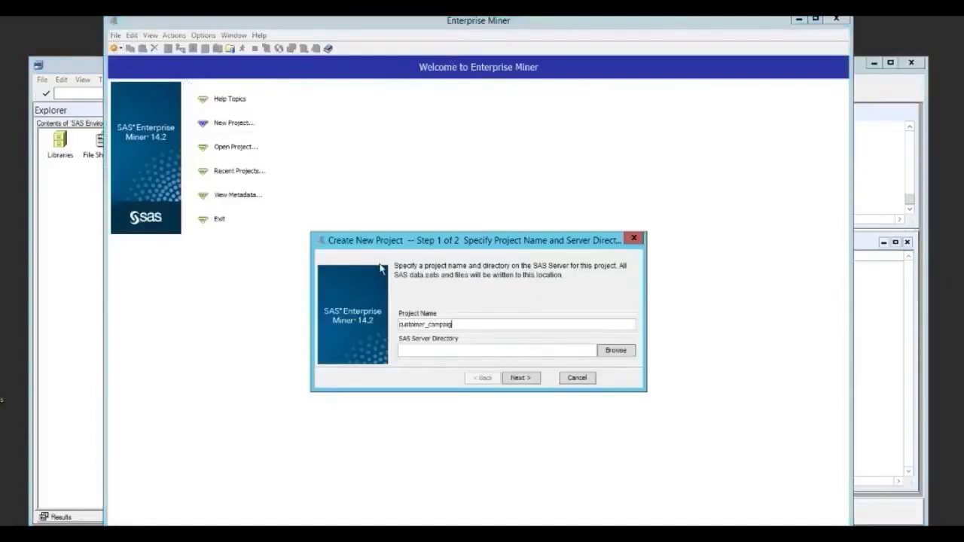
# Step: Finish the customer_campaign project with the Desktop as its server directory
pyautogui.click(616, 350)
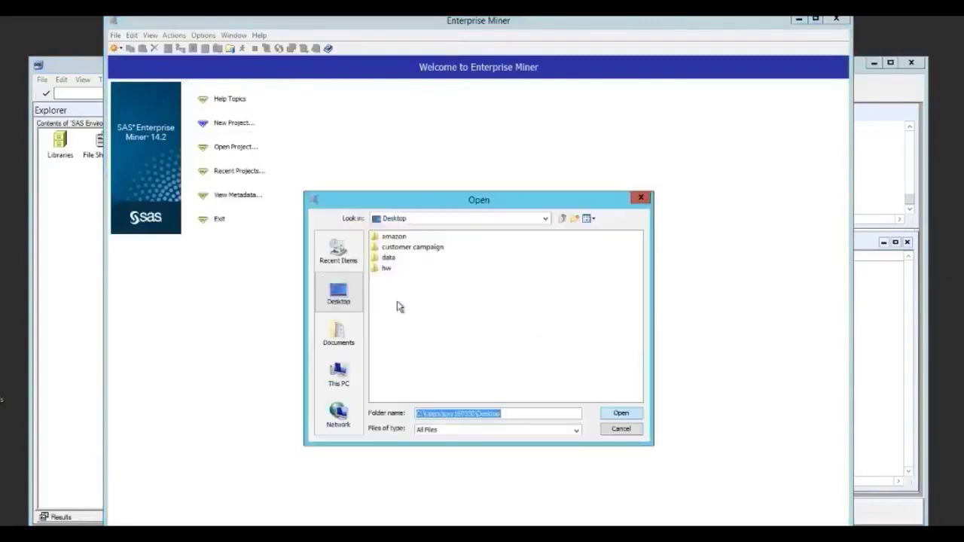
pyautogui.click(618, 412)
pyautogui.click(521, 378)
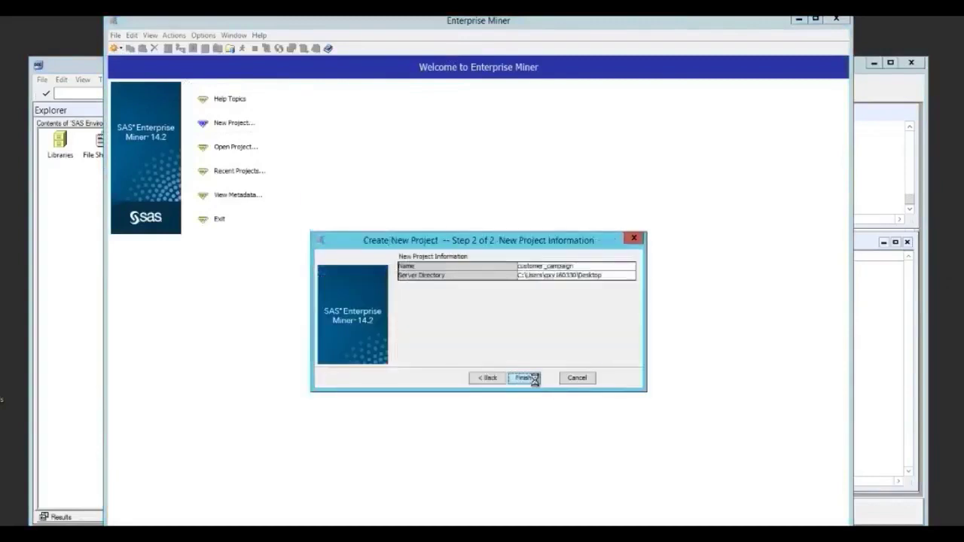
pyautogui.click(526, 378)
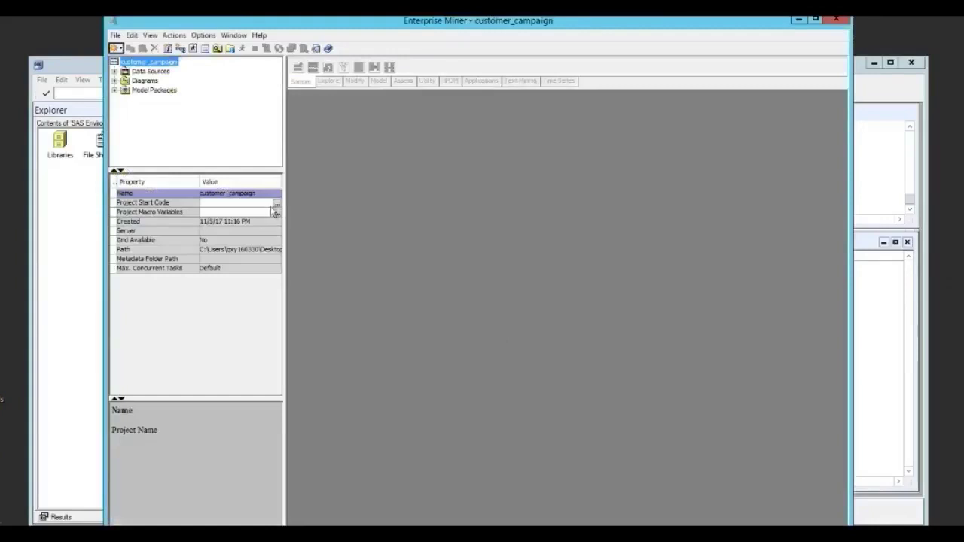
# Step: Paste the customer libname statement into the project start code and save it
pyautogui.click(277, 204)
pyautogui.write("libname customer v9 'C:\\Users\\gxv160330\\Desktop\\data';")
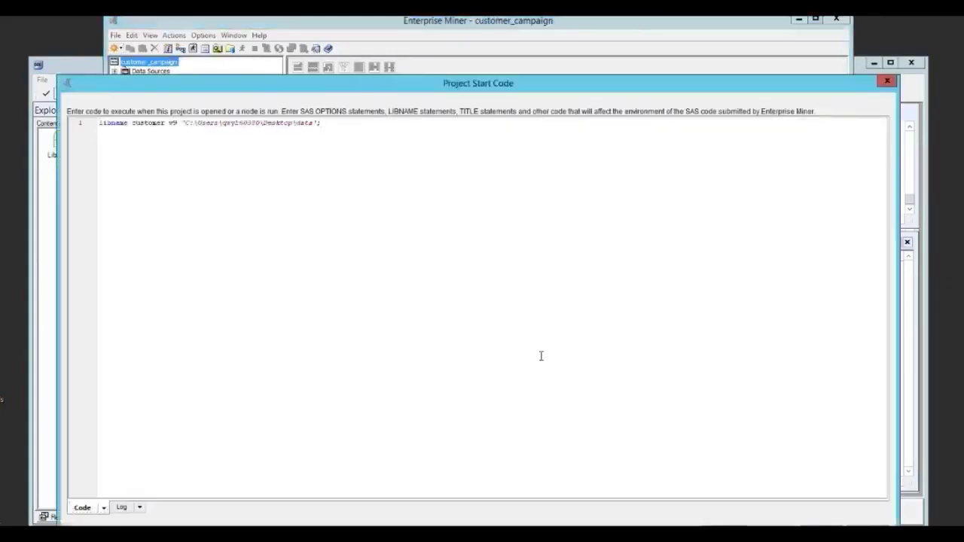
pyautogui.click(866, 526)
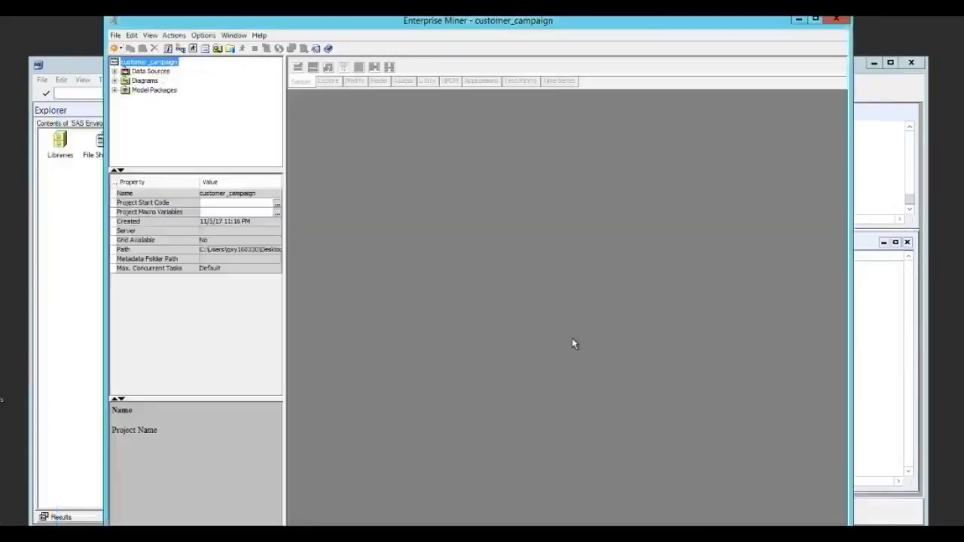
# Step: Create a new diagram named customer
pyautogui.click(145, 80)
pyautogui.rightClick(143, 80)
pyautogui.click(159, 89)
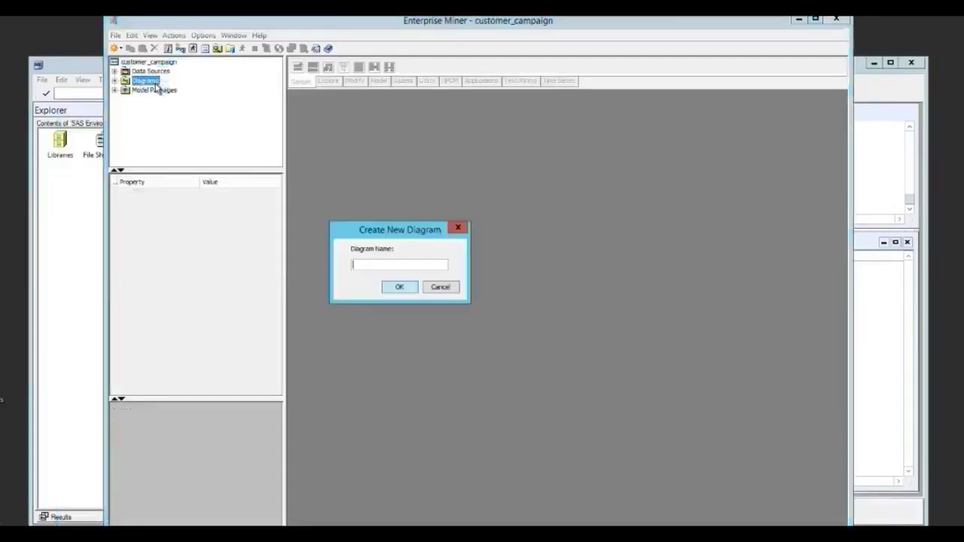
pyautogui.write('customer')
pyautogui.press('Return')
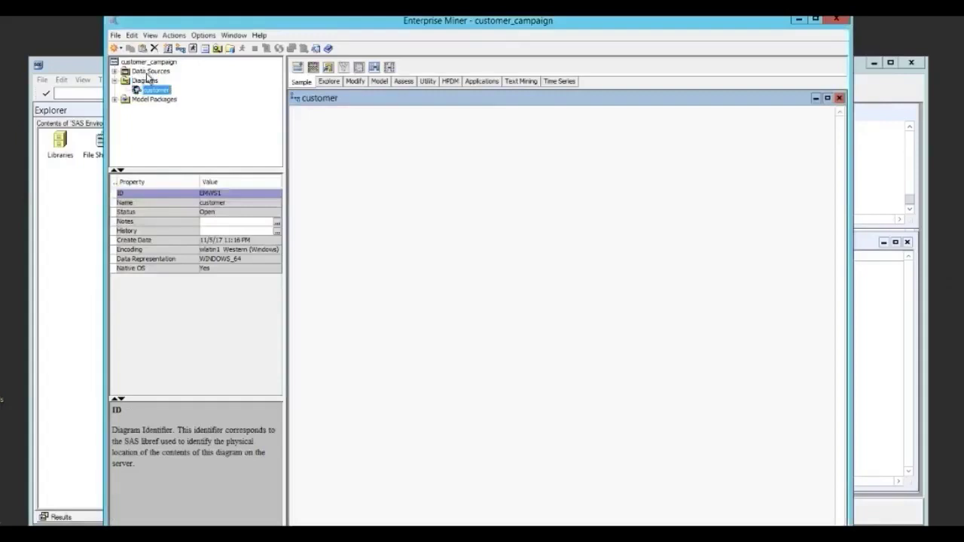
# Step: Start a new data source from the Customer library's SURVEY table and reach column metadata
pyautogui.rightClick(148, 72)
pyautogui.click(171, 85)
pyautogui.click(584, 422)
pyautogui.click(669, 320)
pyautogui.click(398, 197)
pyautogui.doubleClick(398, 198)
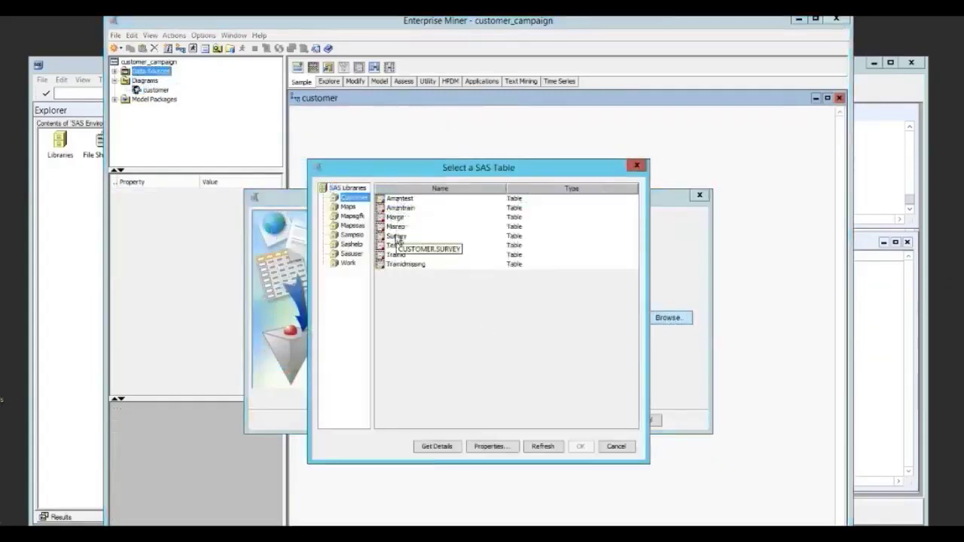
pyautogui.click(386, 236)
pyautogui.click(581, 447)
pyautogui.click(583, 420)
pyautogui.click(583, 420)
pyautogui.click(585, 419)
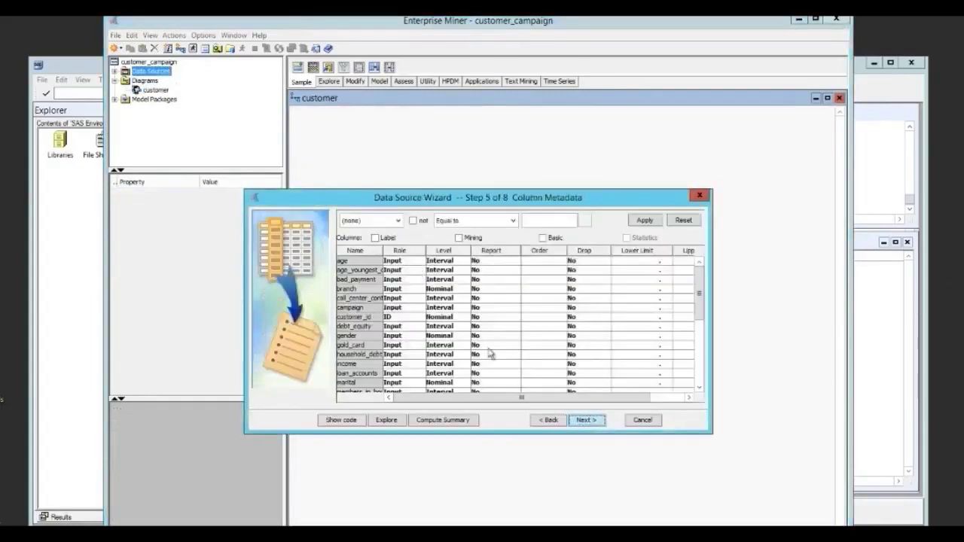
# Step: Reject customer_id and make response a Binary target
pyautogui.click(391, 317)
pyautogui.click(408, 357)
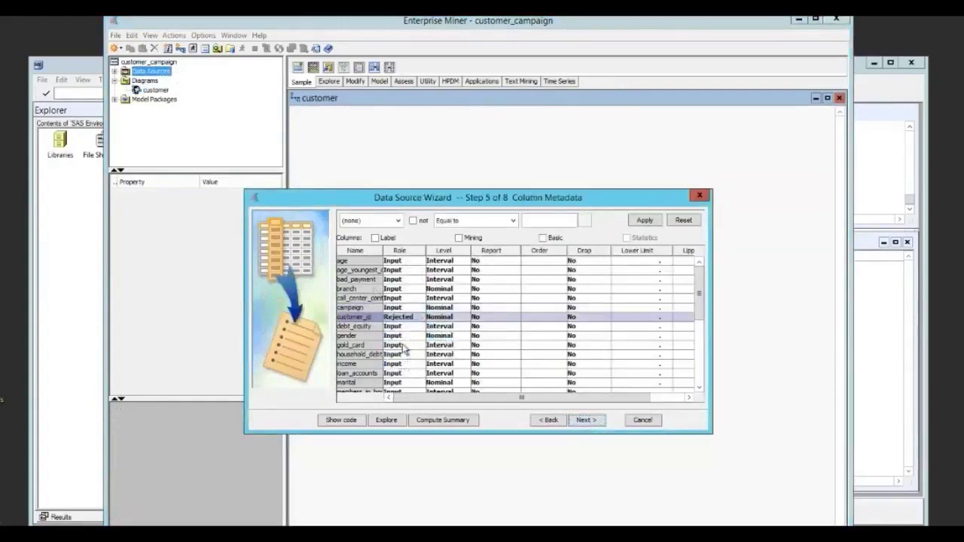
pyautogui.scroll(-5, 408, 355)
pyautogui.click(399, 345)
pyautogui.scroll(-1, 403, 401)
pyautogui.click(400, 417)
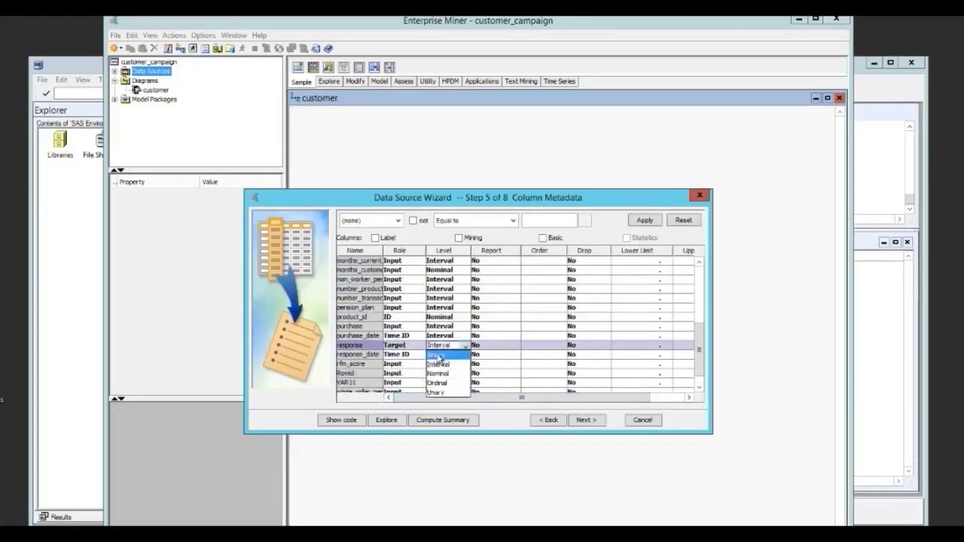
# Step: Reject response_date, Rowid, purchase and purchase_date columns
pyautogui.click(399, 339)
pyautogui.click(392, 392)
pyautogui.click(403, 350)
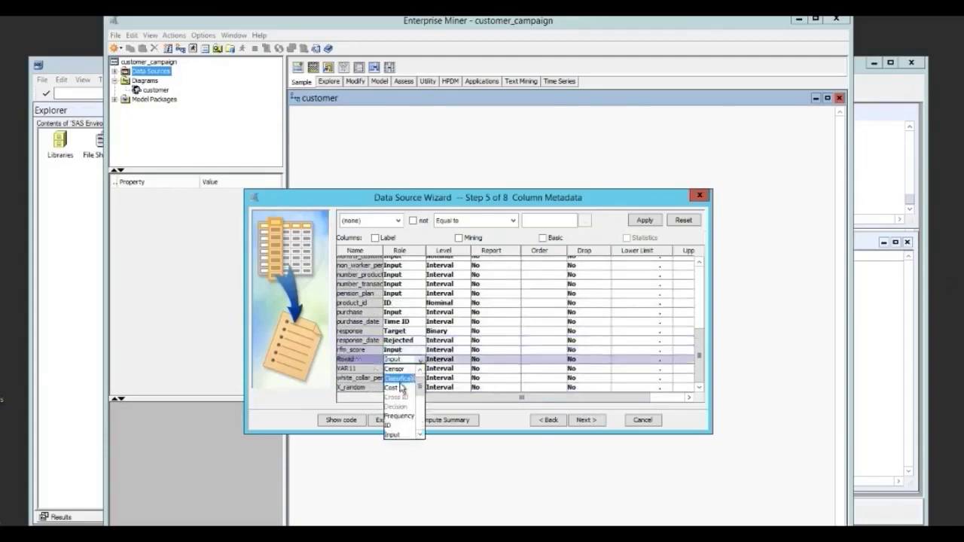
pyautogui.click(395, 422)
pyautogui.click(411, 312)
pyautogui.click(404, 362)
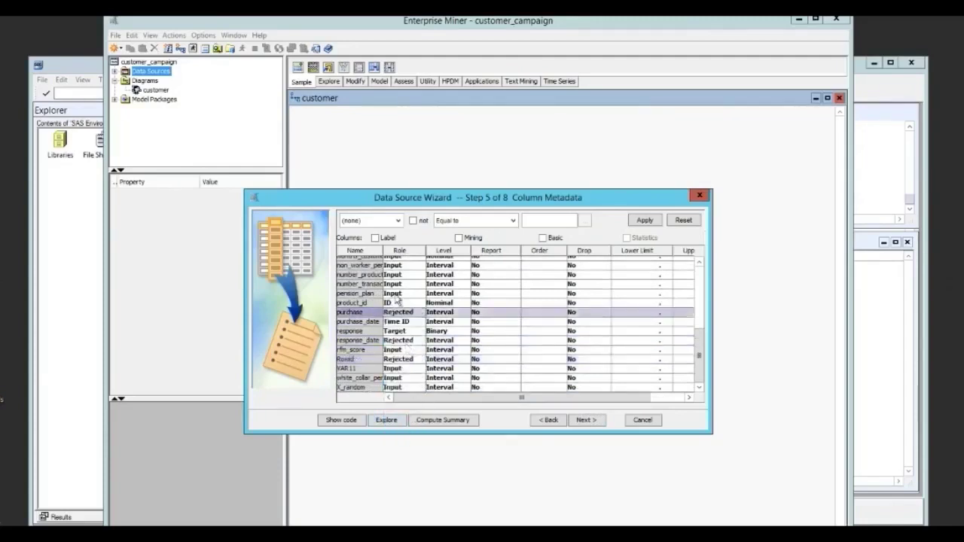
pyautogui.click(399, 322)
pyautogui.click(407, 376)
# Step: Skip decision processing and keep the data source role as Train to finish the wizard
pyautogui.click(587, 421)
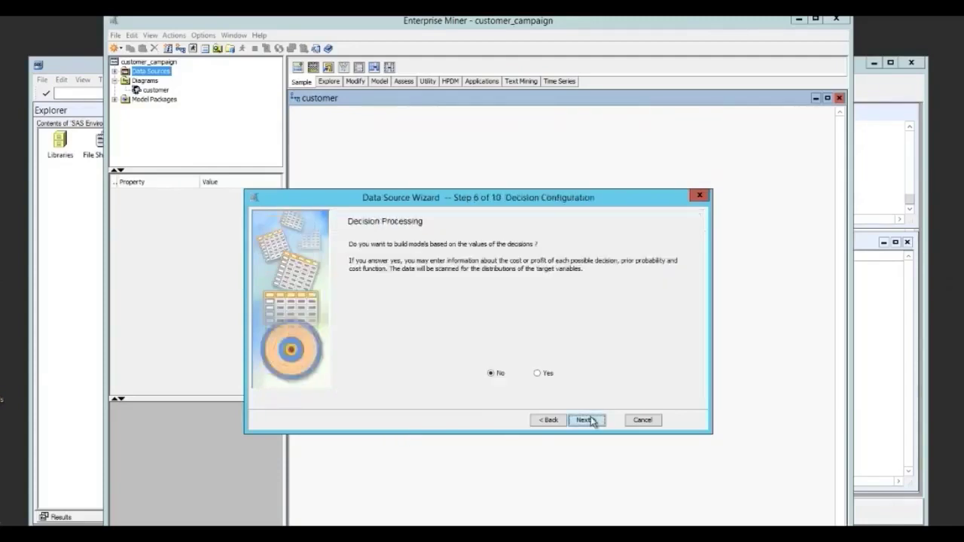
pyautogui.click(586, 420)
pyautogui.click(587, 420)
pyautogui.click(550, 308)
pyautogui.click(528, 327)
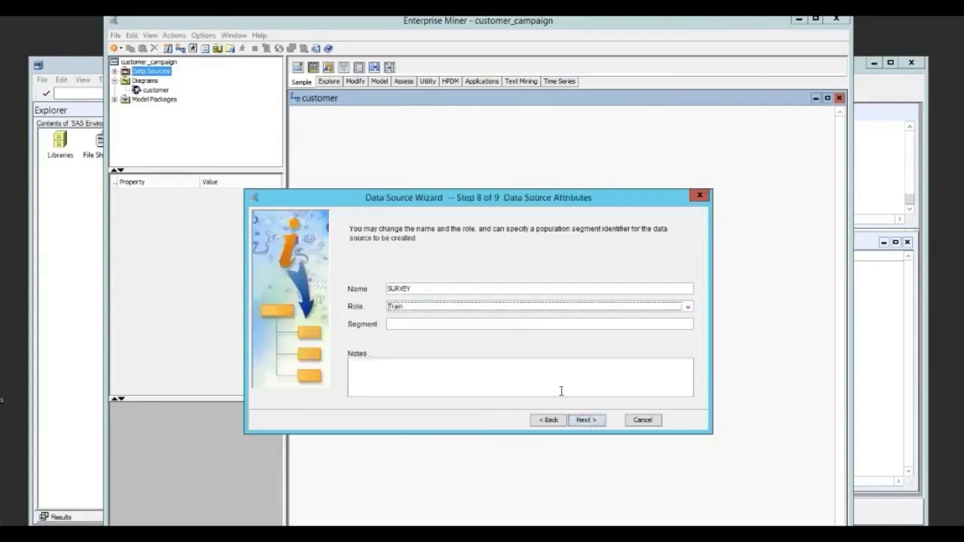
pyautogui.click(584, 420)
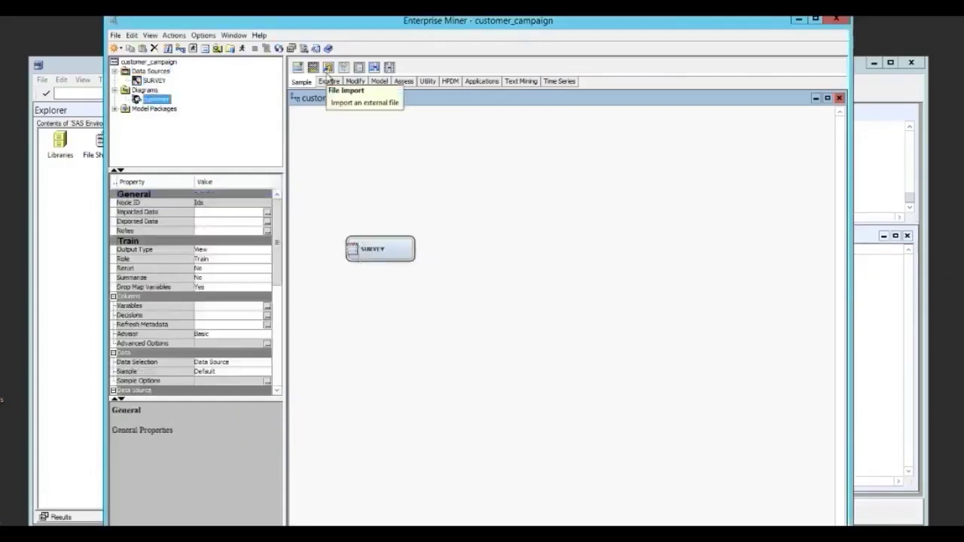
# Step: Place Neural Network and Regression nodes on the customer diagram
pyautogui.click(378, 81)
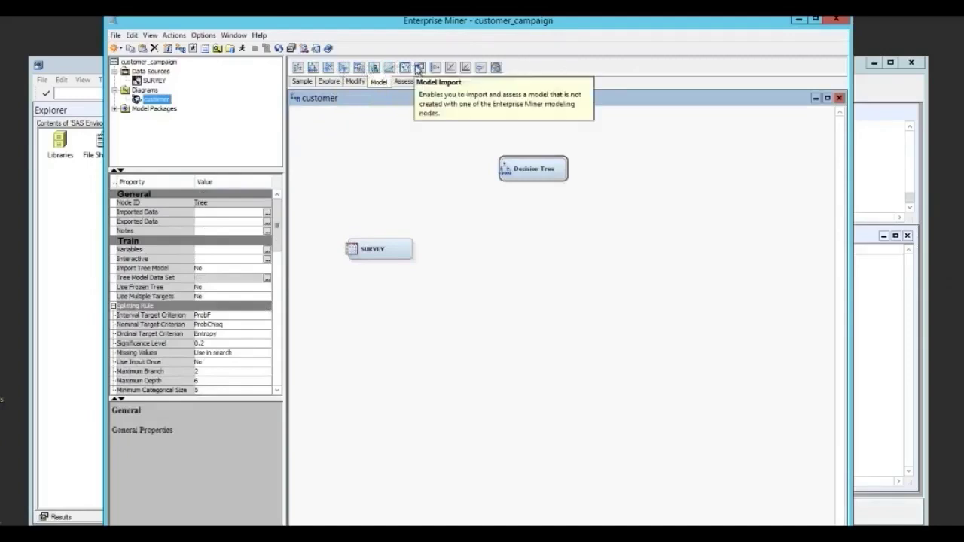
pyautogui.moveTo(419, 69); pyautogui.dragTo(533, 226)
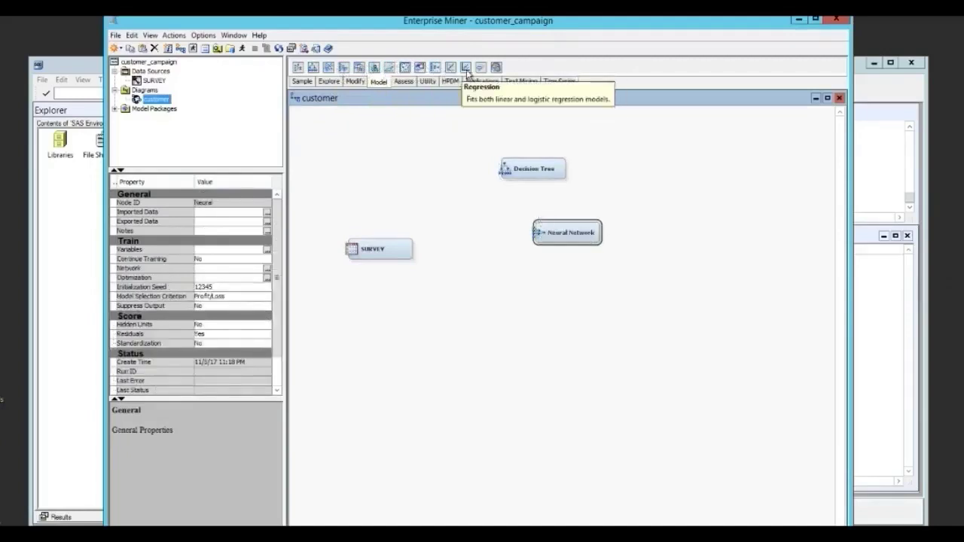
pyautogui.moveTo(465, 68); pyautogui.dragTo(526, 279)
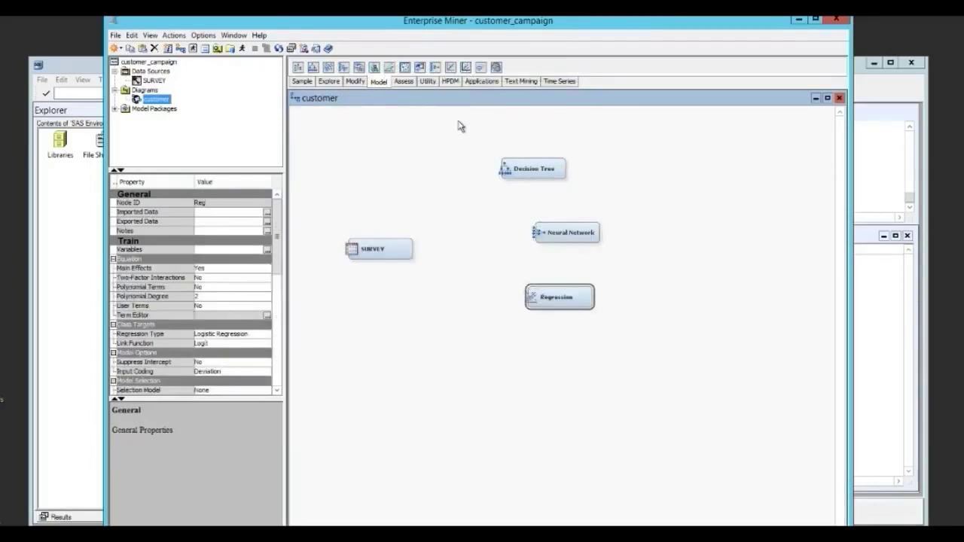
# Step: Add HP BN Classifier, HP Forest and HP Tree nodes, then view the Model Comparison results
pyautogui.click(450, 81)
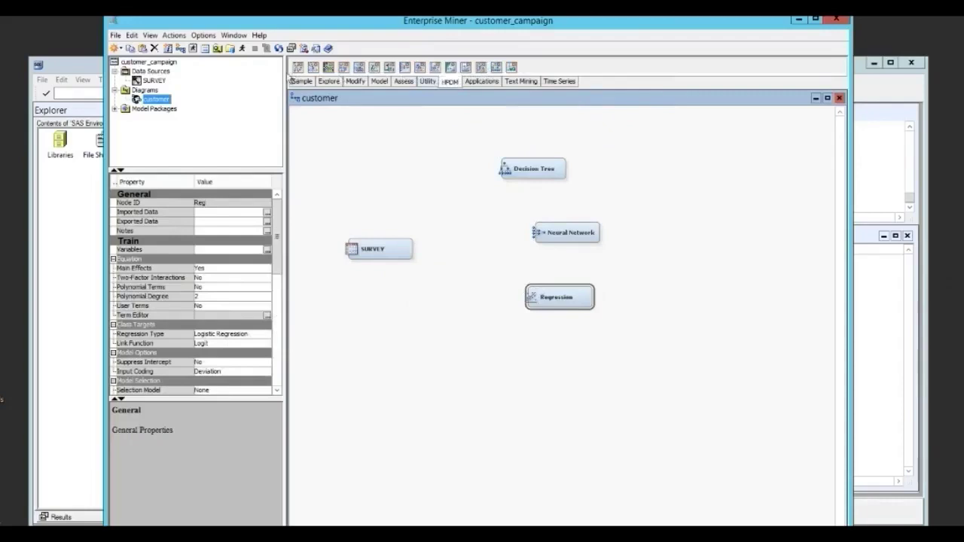
pyautogui.moveTo(298, 68); pyautogui.dragTo(526, 339)
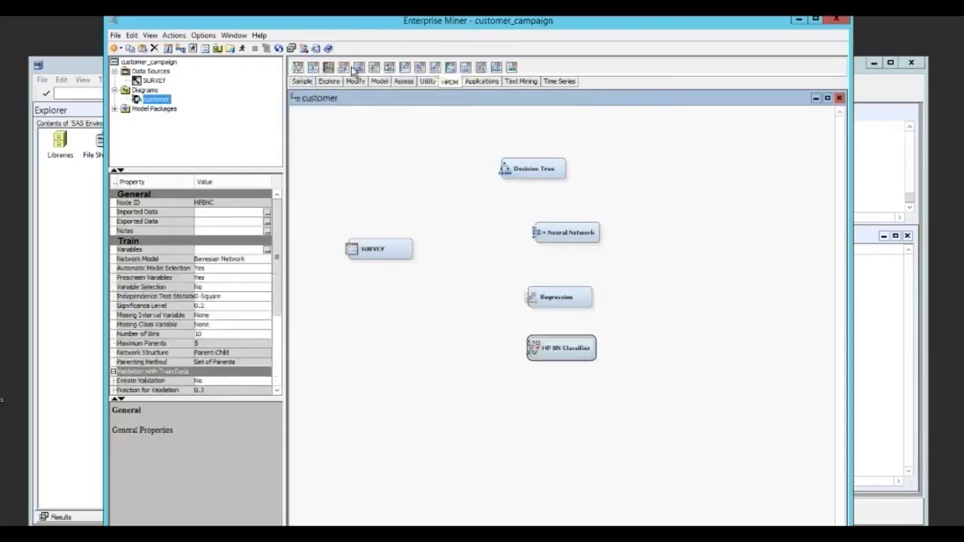
pyautogui.moveTo(359, 68); pyautogui.dragTo(562, 399)
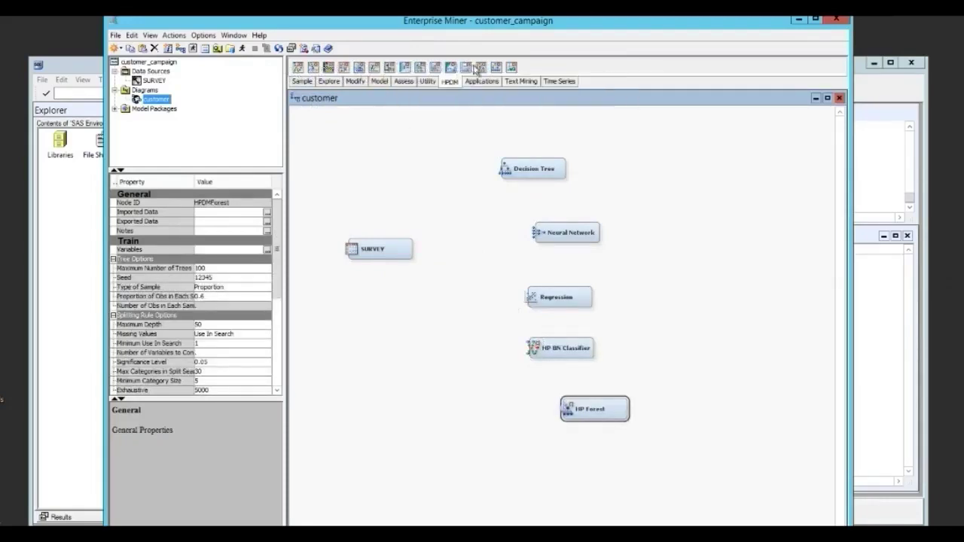
pyautogui.moveTo(496, 68); pyautogui.dragTo(564, 475)
pyautogui.click(404, 82)
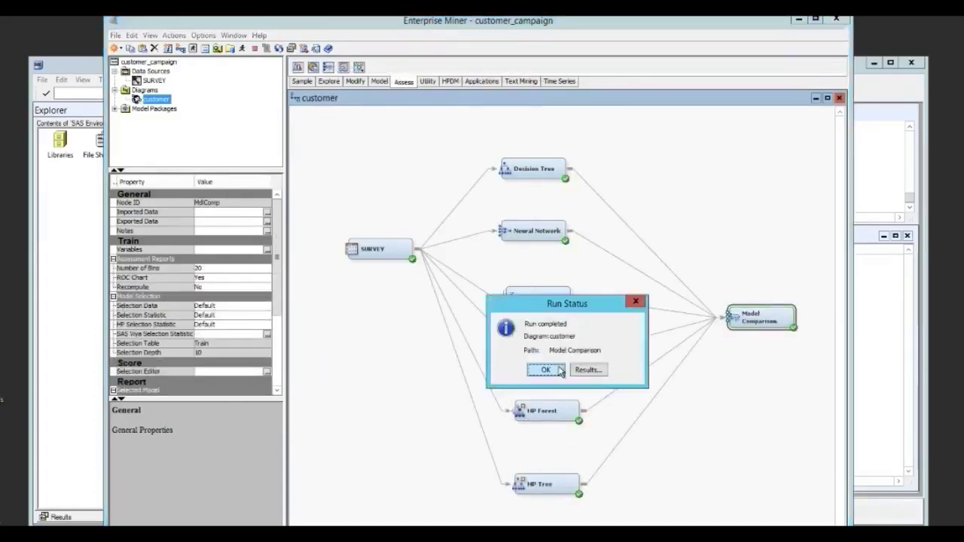
pyautogui.click(586, 370)
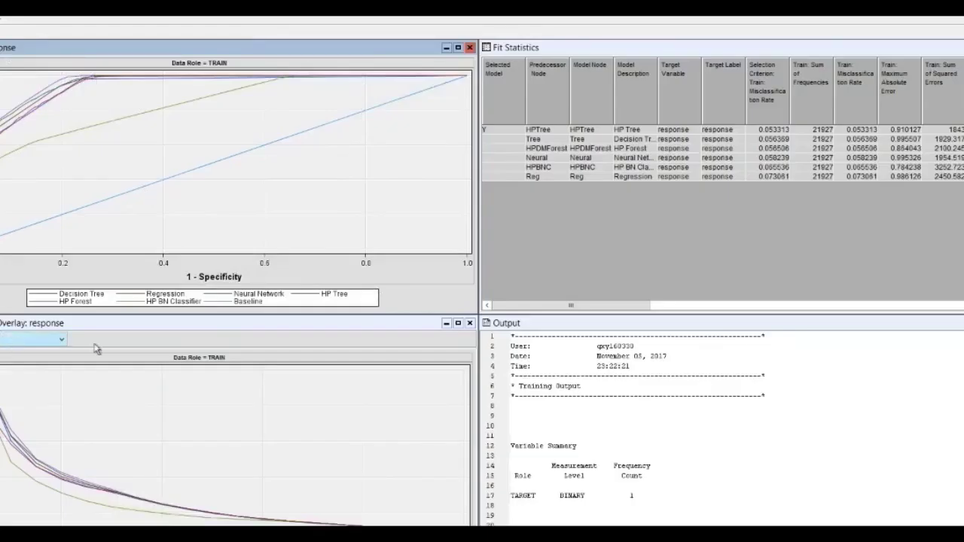